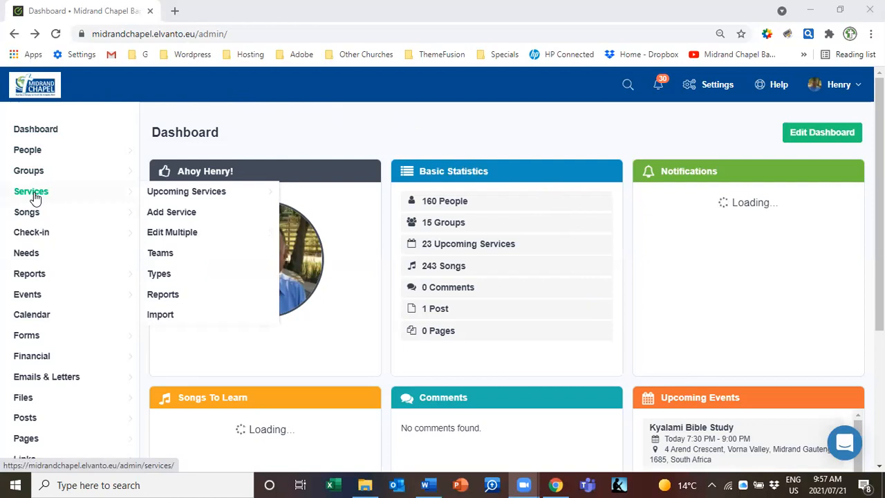
Open the Services Teams list, look over the five existing teams, and start a new team
mouse_move(149, 198)
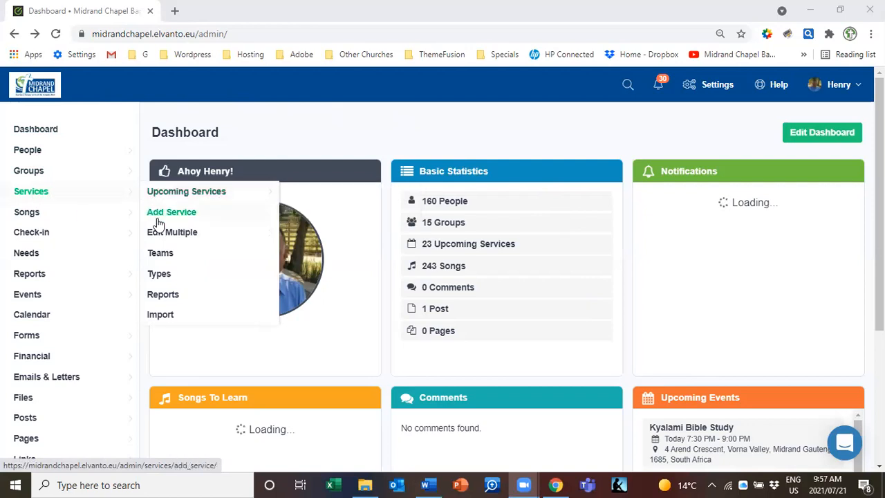
click(161, 257)
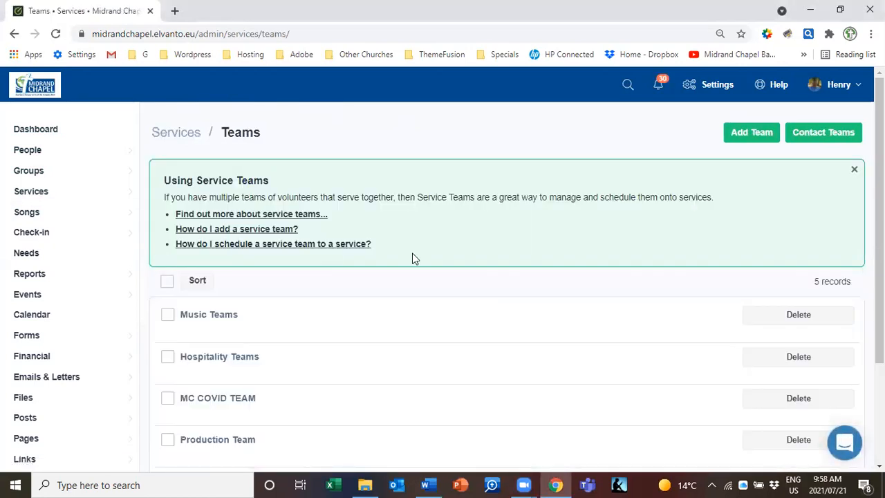
drag(879, 154, 879, 195)
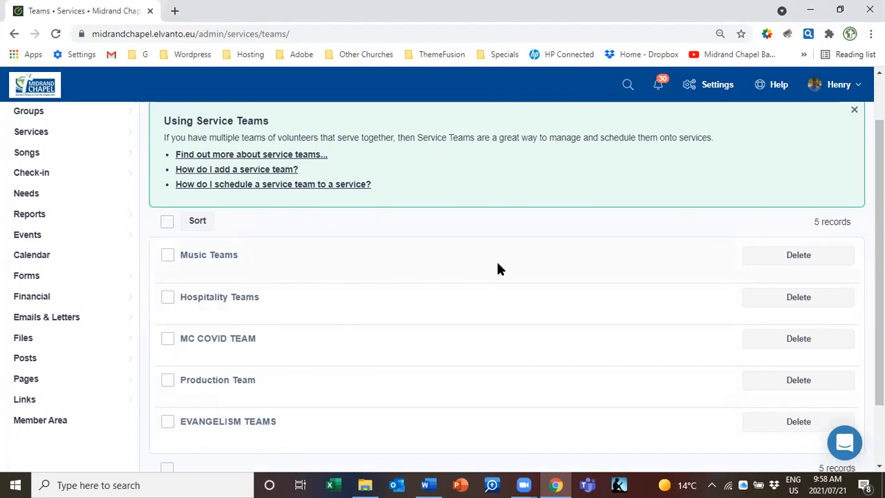
drag(879, 224, 878, 181)
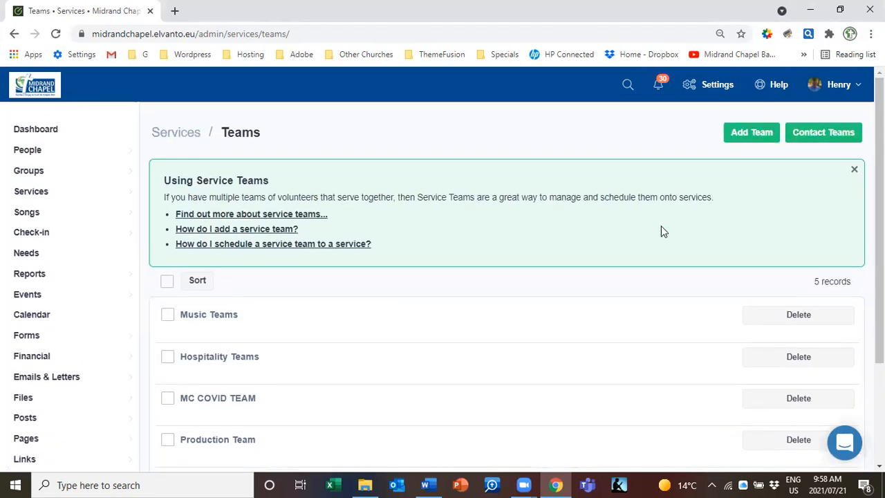
click(746, 136)
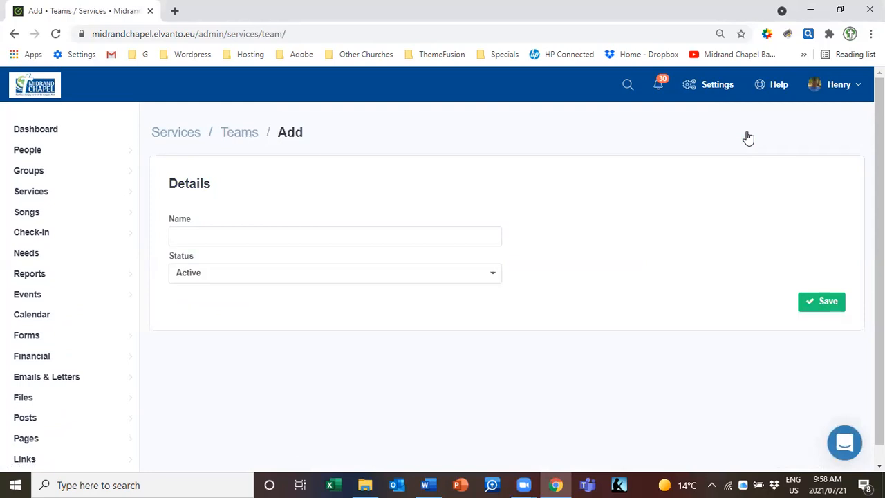
Name the new team 'Integration Team' and keep its status Active
click(205, 236)
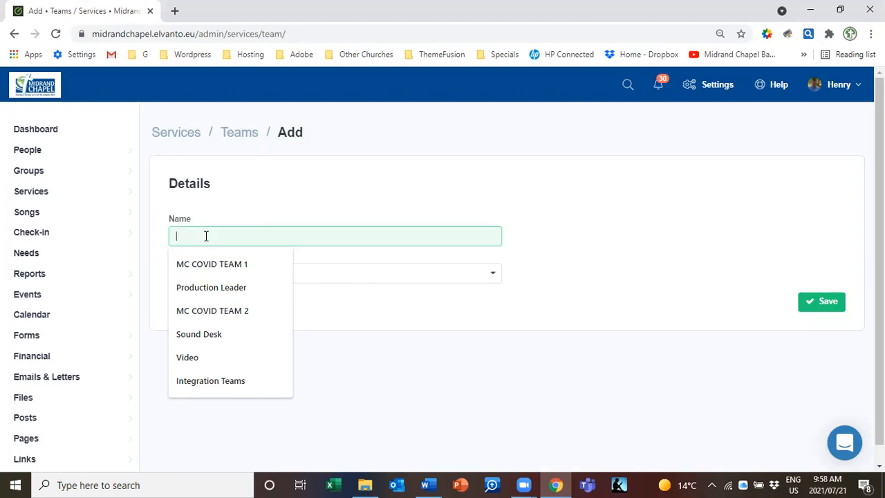
text(I)
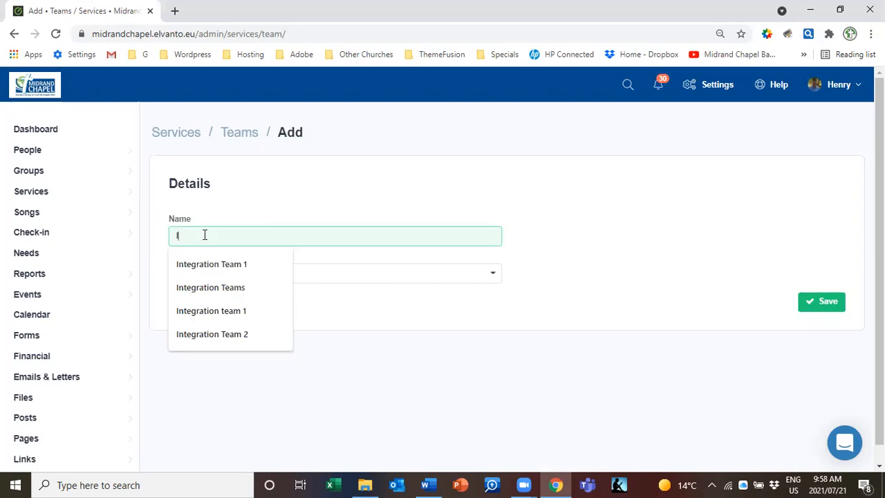
text(ntegration Team)
click(401, 272)
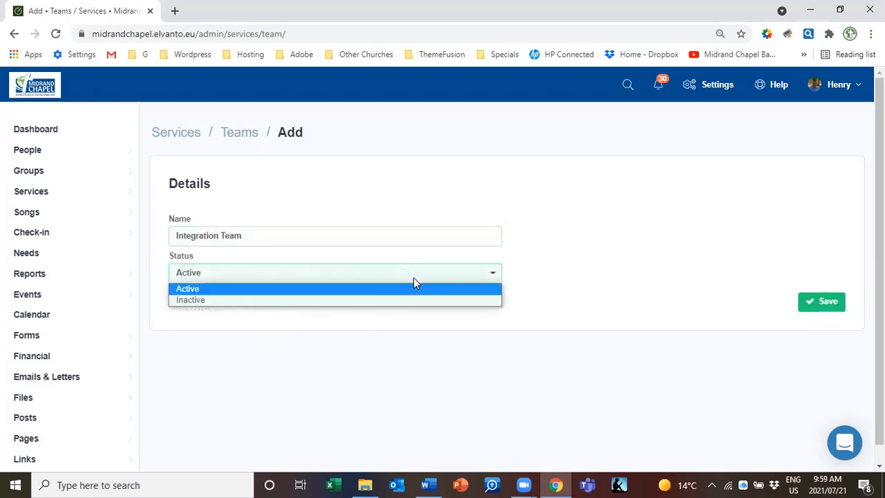
click(337, 291)
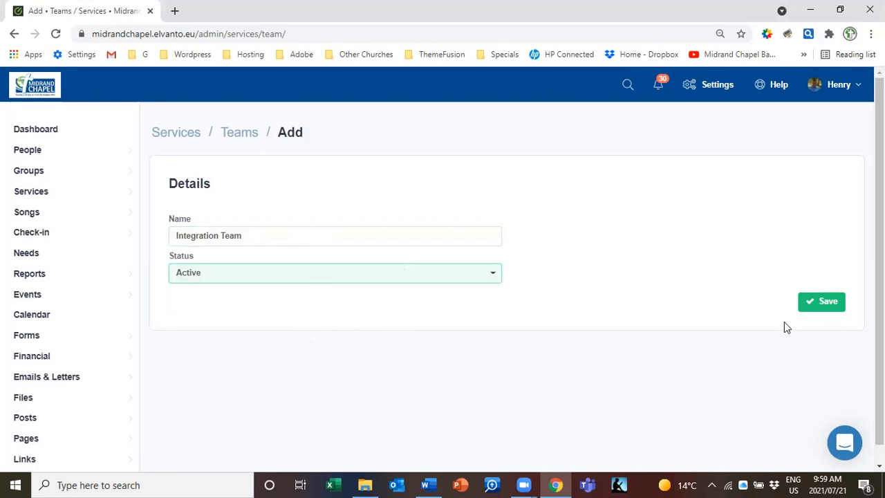
Save Integration Team and check that its page lists no sub-teams yet
click(831, 305)
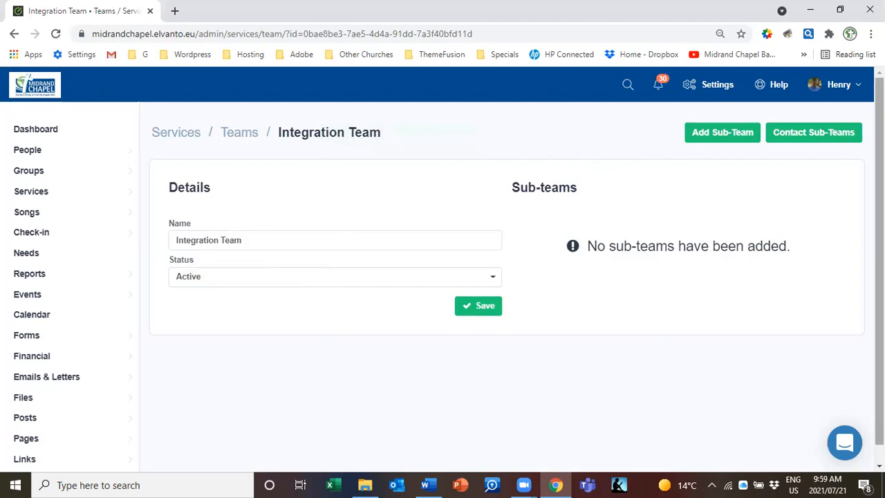
scroll(879, 277, down, 1)
scroll(879, 277, up, 1)
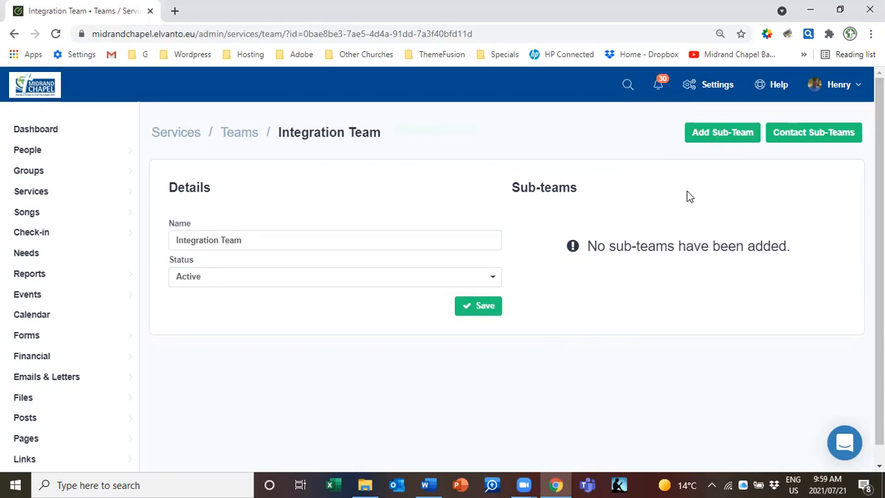
Add a sub-team under Integration Team named 'Integration Team 1' with Sunday Standard Service ticked
click(722, 135)
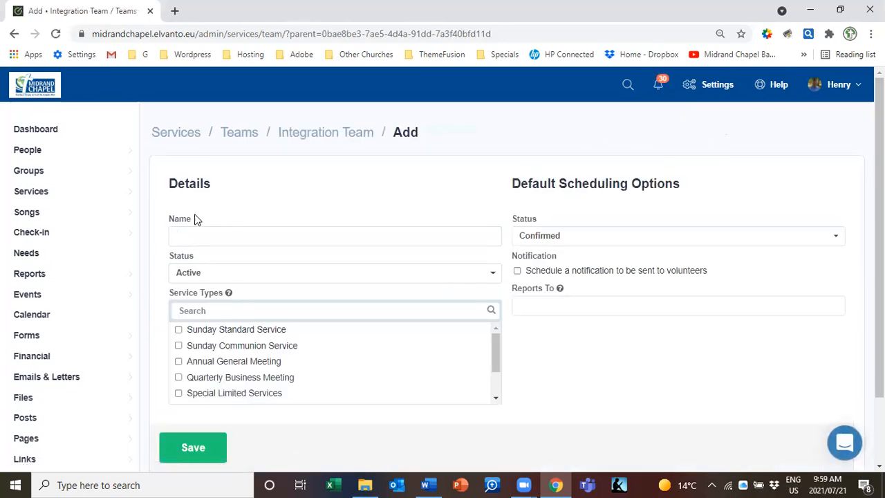
click(190, 236)
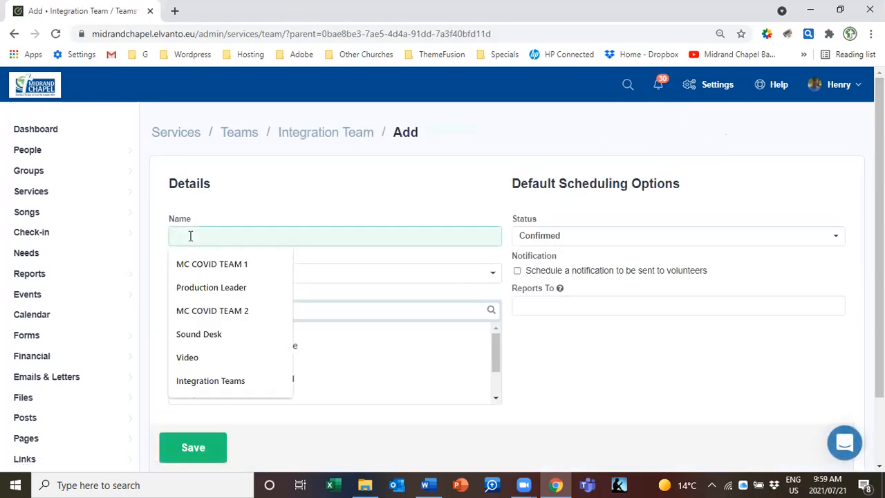
text(Int)
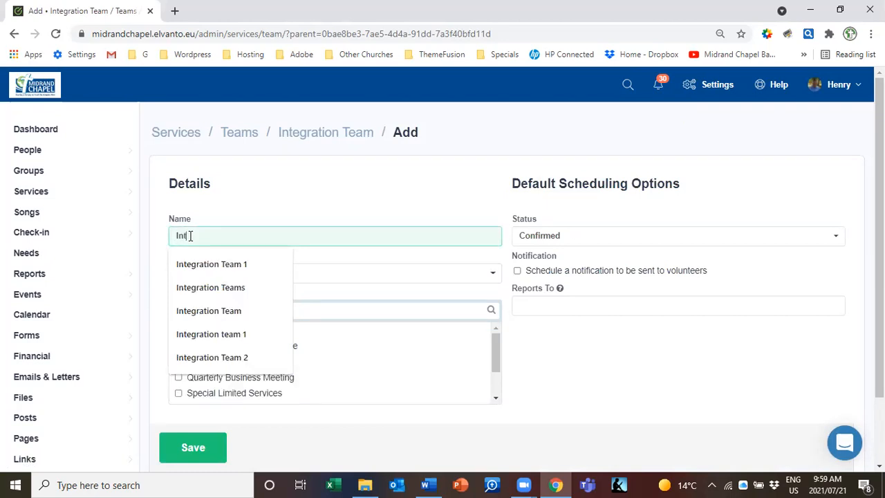
text(egration Team)
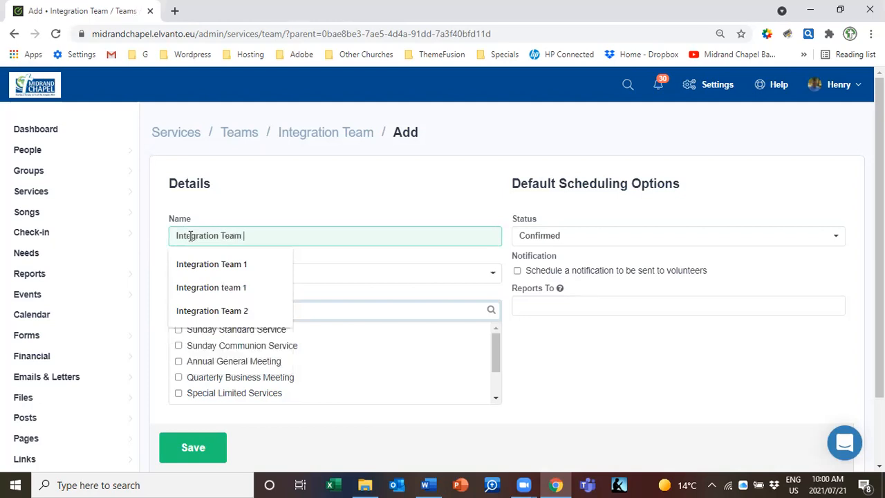
text( 1)
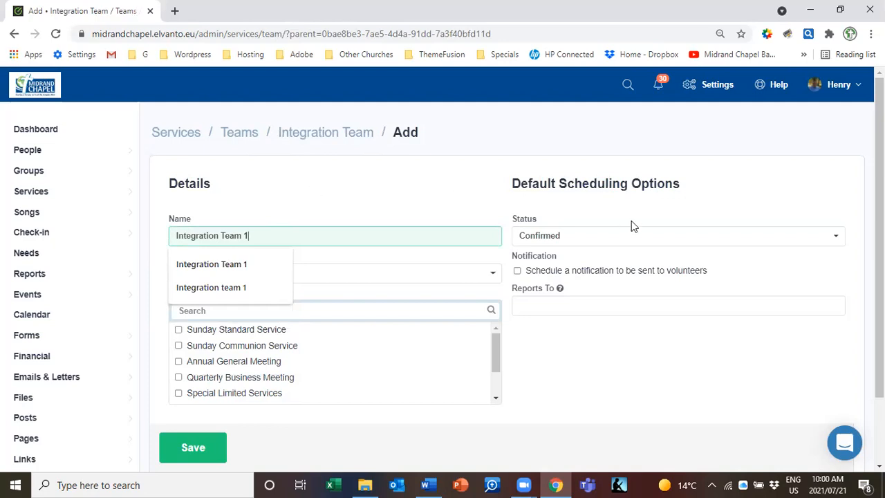
click(381, 211)
mouse_move(230, 275)
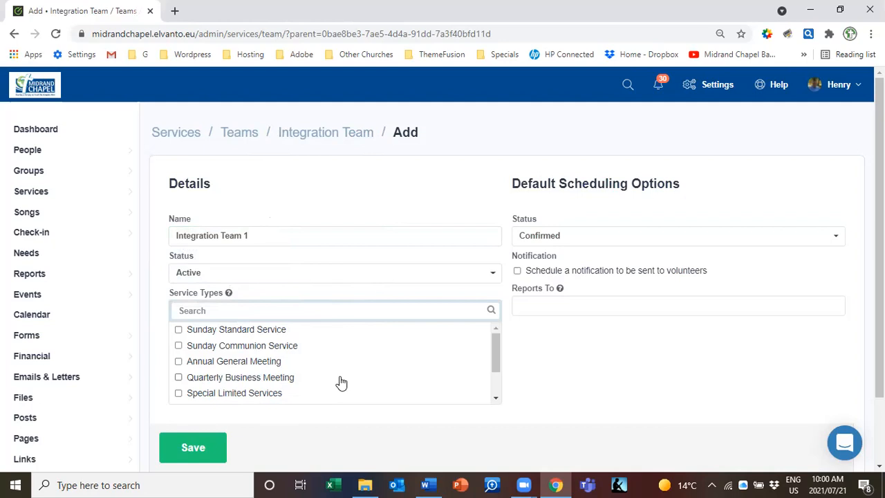
click(179, 330)
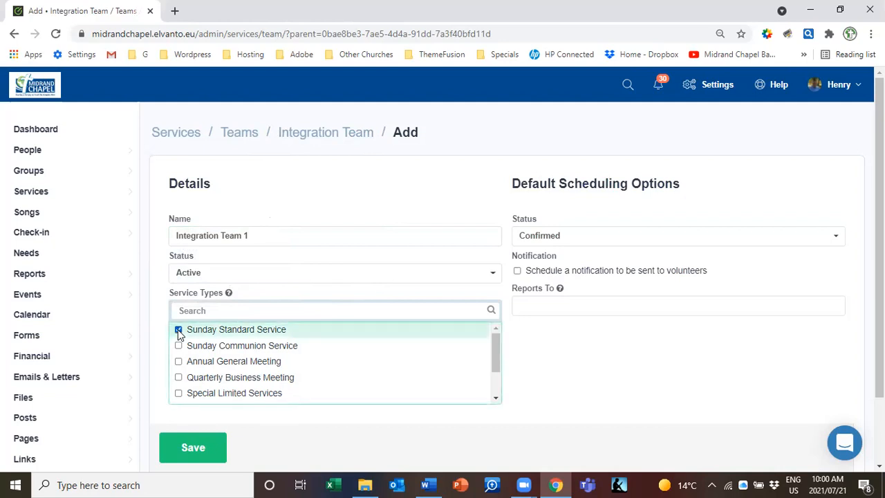
Untick Sunday Standard Service, set default status to Unconfirmed, and schedule volunteer notifications
click(179, 331)
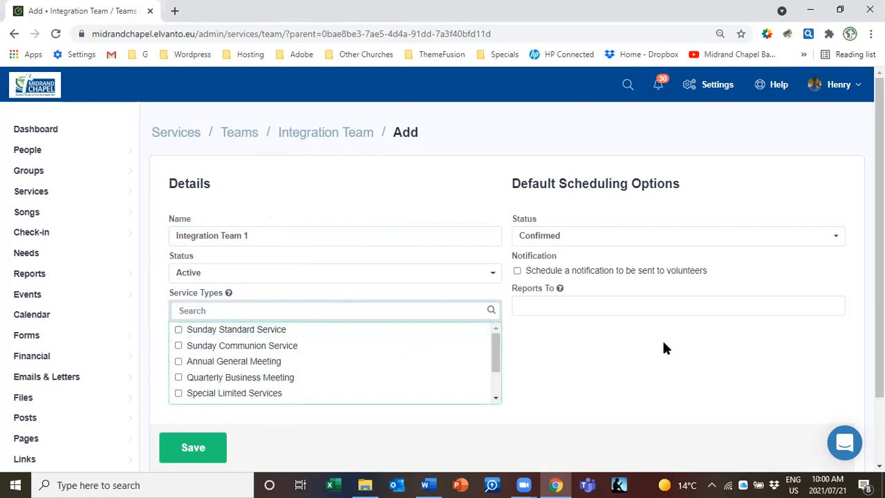
click(614, 242)
click(614, 242)
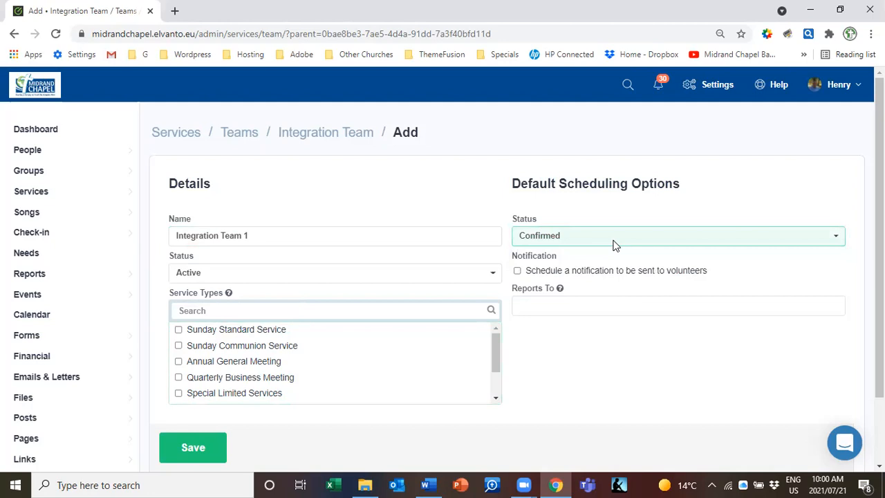
click(614, 242)
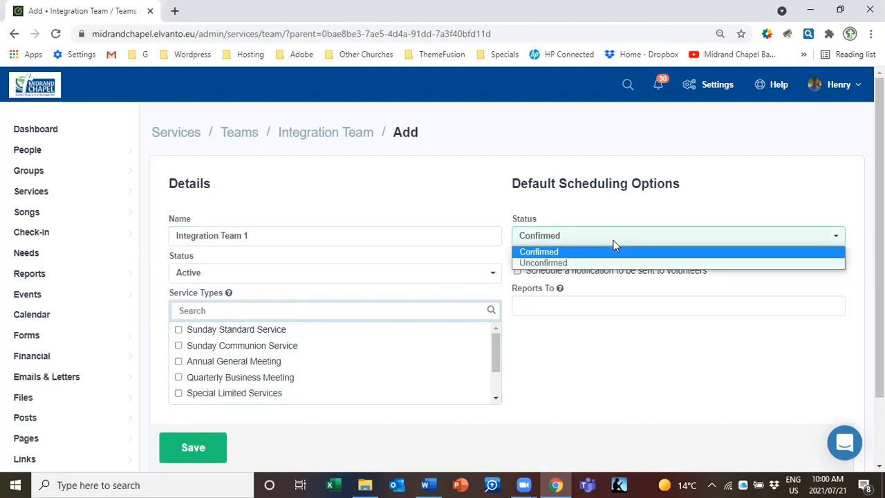
click(611, 262)
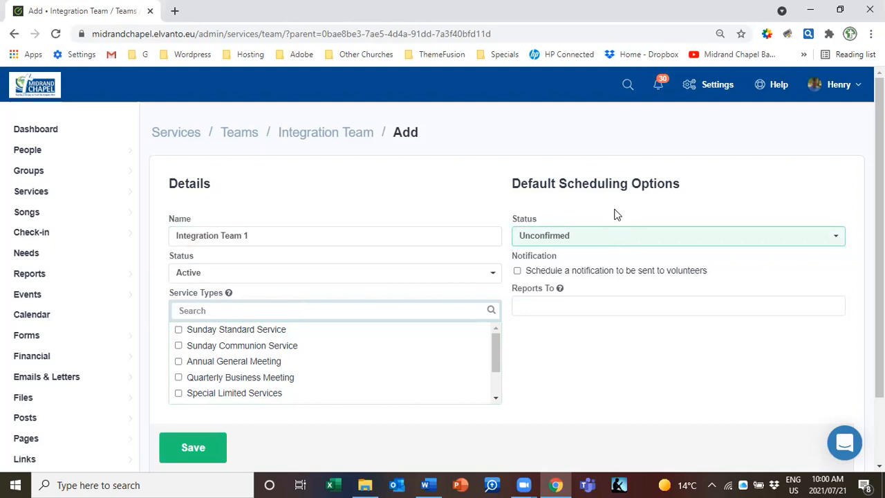
click(517, 274)
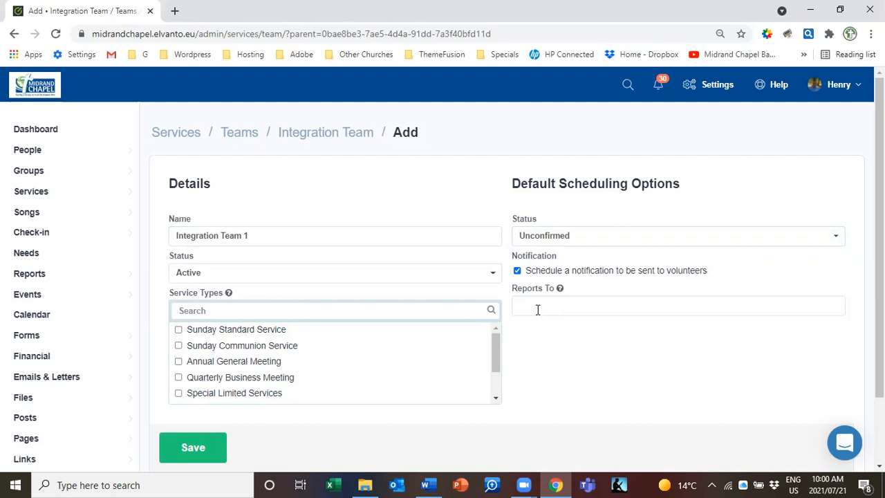
Search for and choose a church member as the sub-team's Reports To person
click(537, 310)
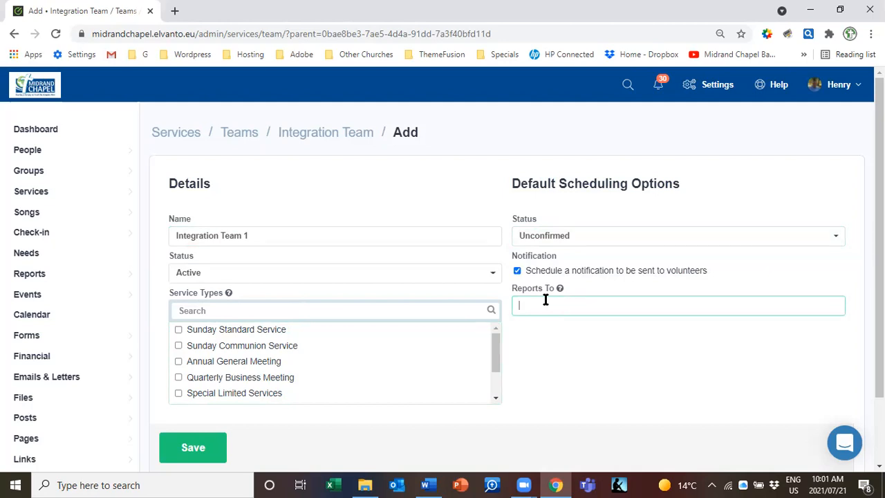
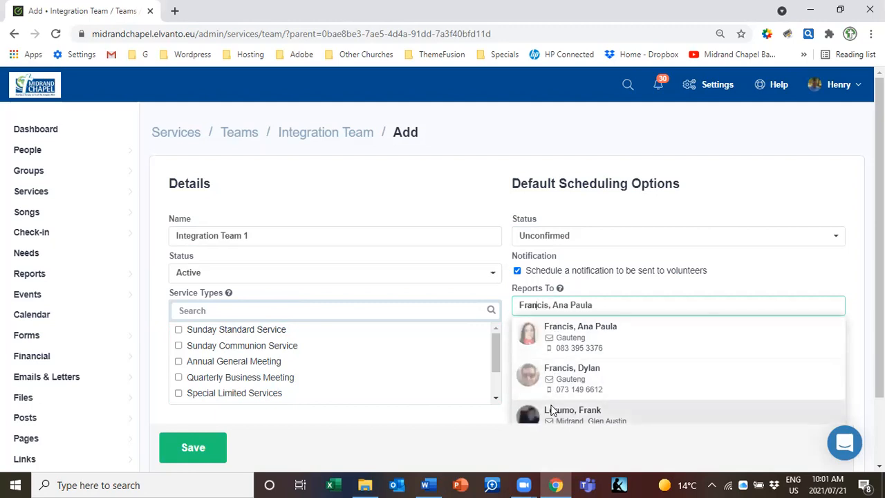
click(553, 410)
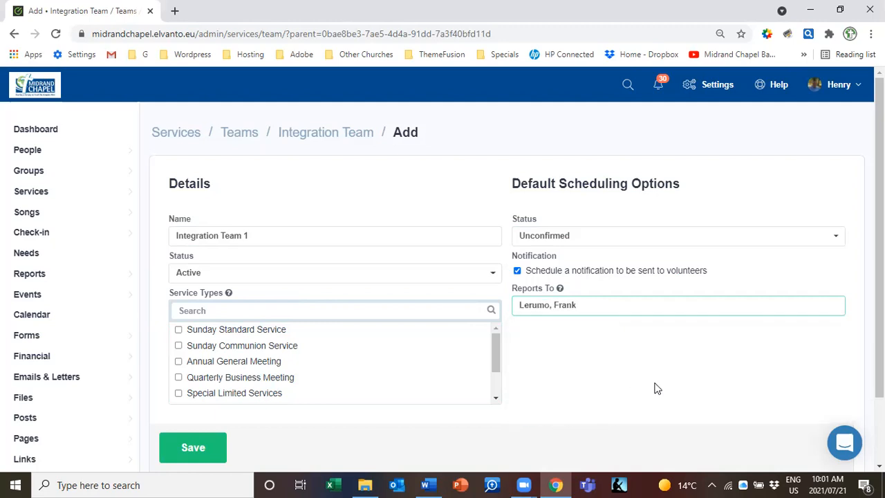
scroll(450, 276, down, 2)
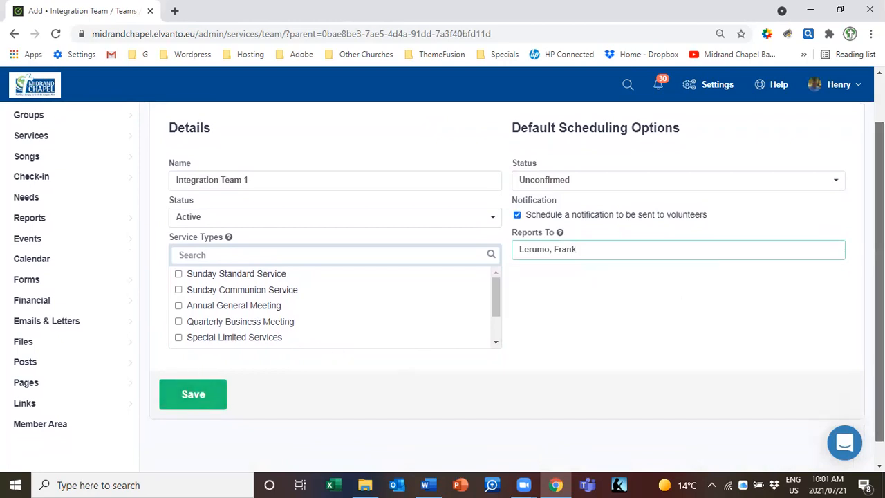
scroll(879, 290, down, 1)
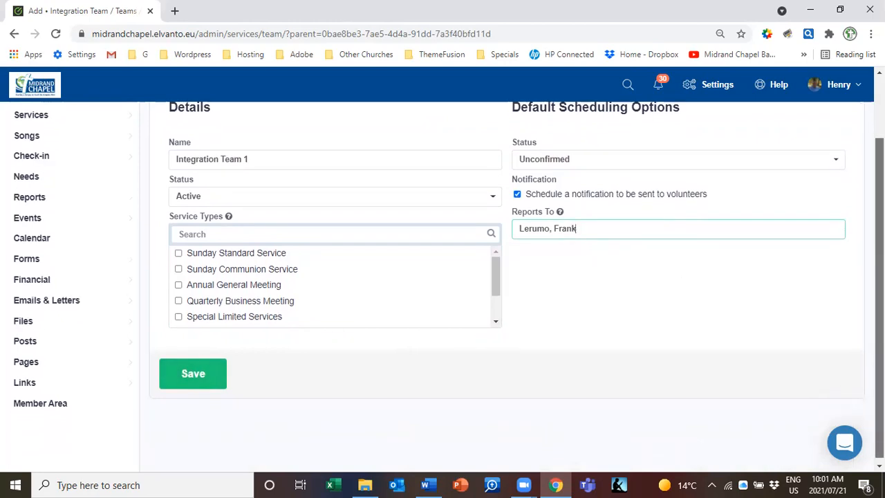
Save Integration Team 1 and open the Add Team Member window from Team Members
click(205, 374)
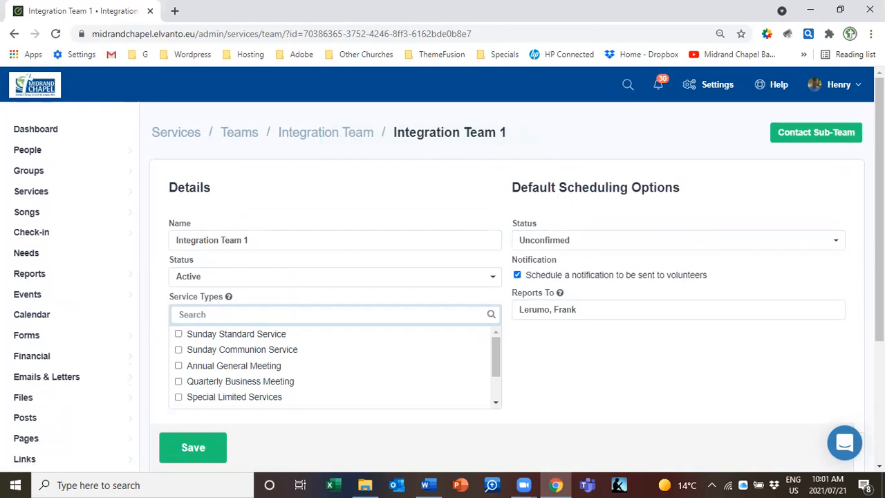
scroll(450, 269, down, 2)
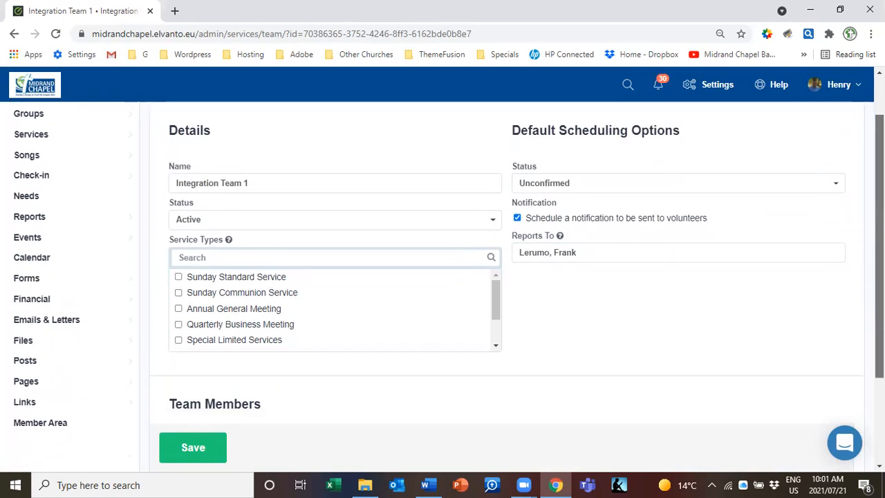
scroll(830, 352, down, 1)
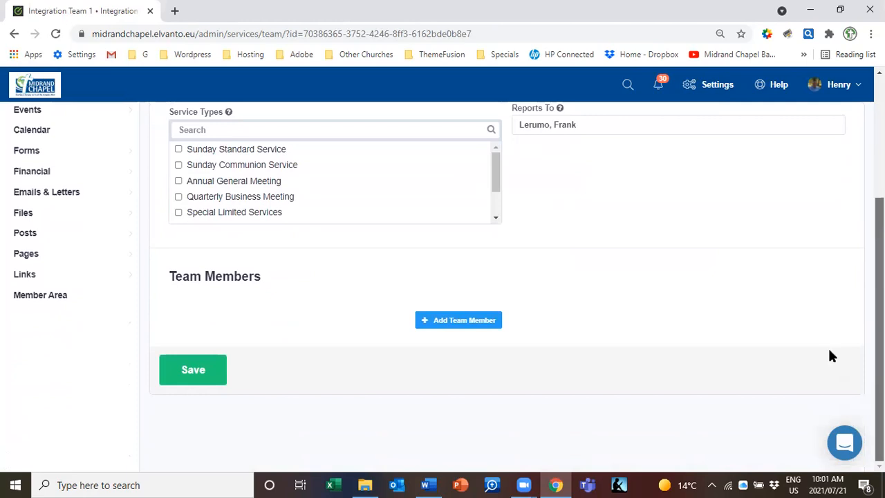
click(449, 322)
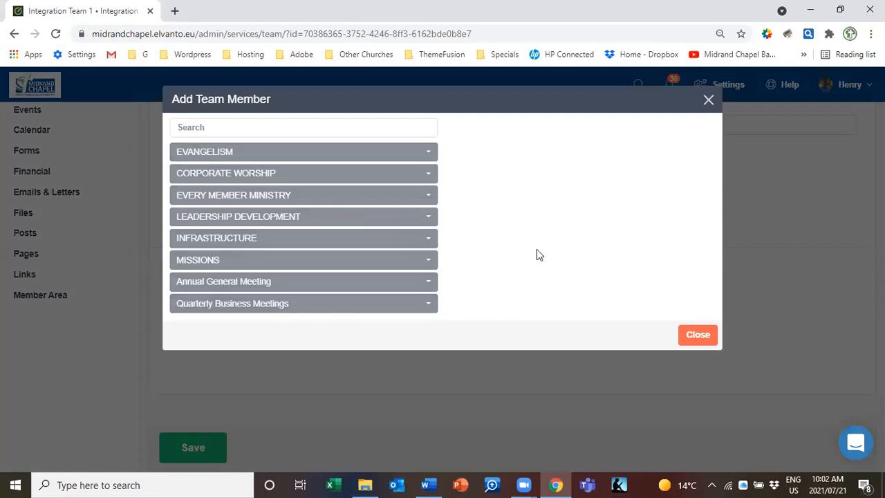
Add the listed member from EVANGELISM / Visitors Integration's Visitors welcome catering position
click(373, 153)
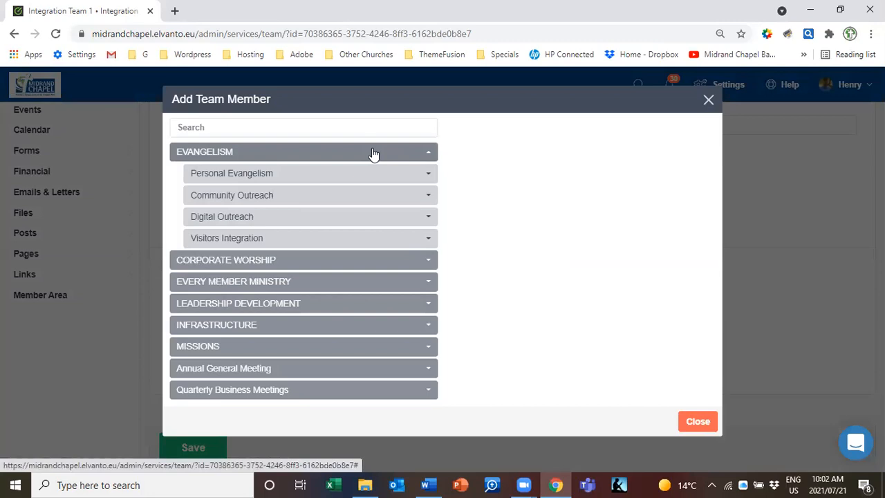
click(314, 246)
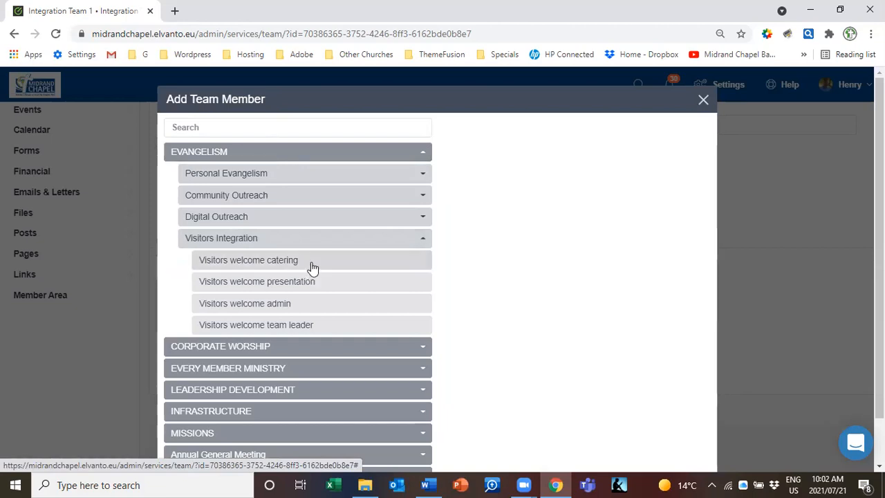
click(312, 268)
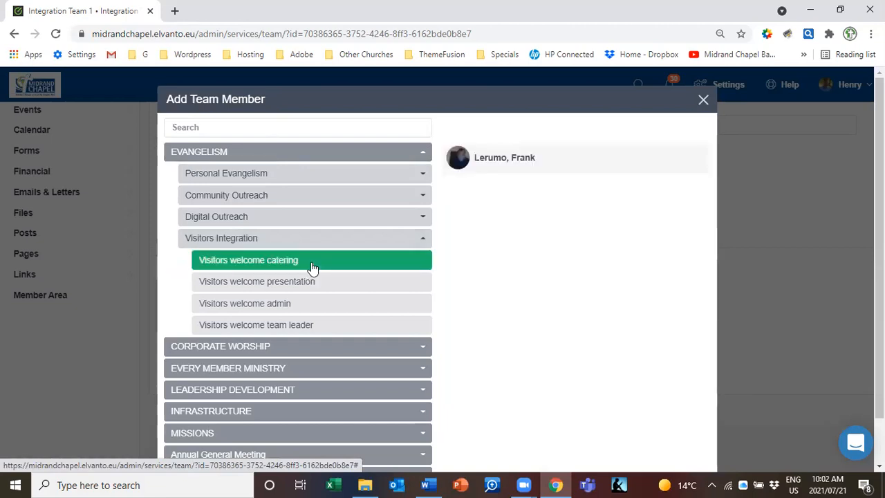
click(503, 162)
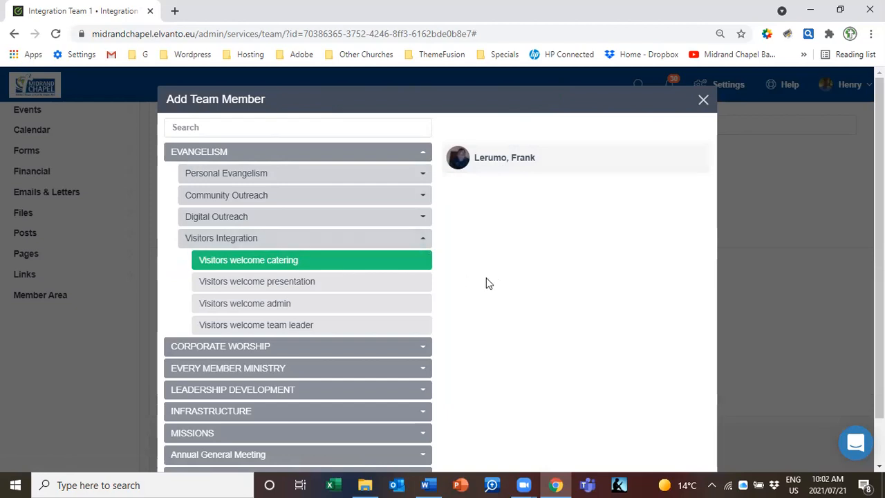
Add one member from Visitors welcome presentation and two from Visitors welcome admin
click(308, 290)
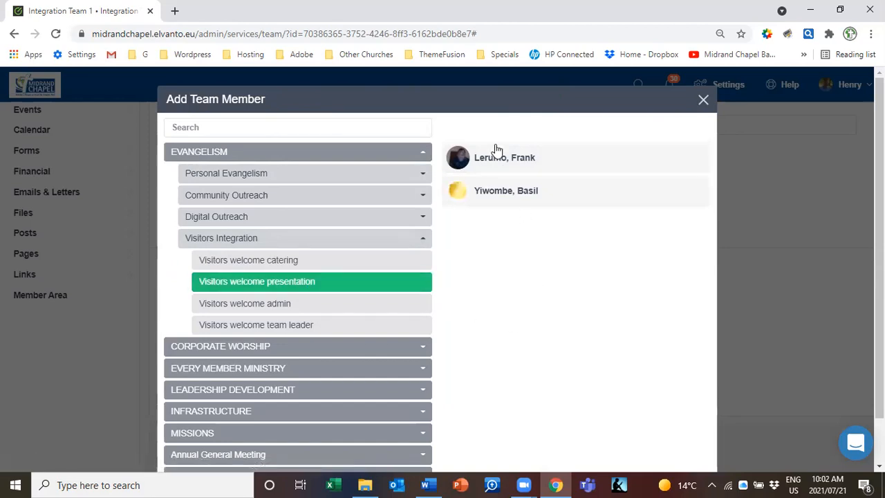
click(502, 195)
click(327, 306)
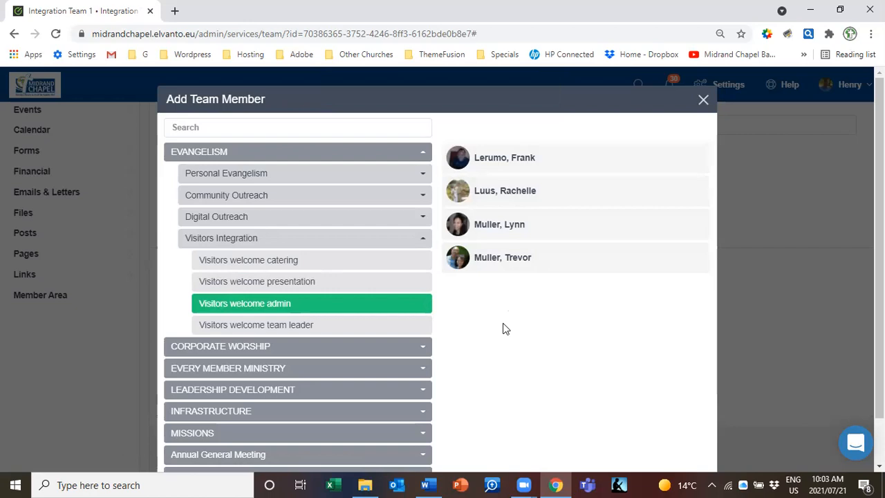
click(501, 237)
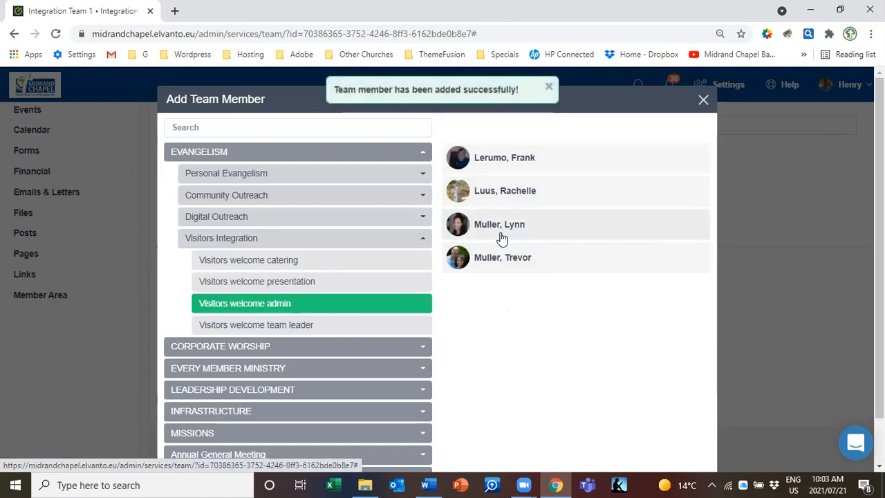
click(499, 260)
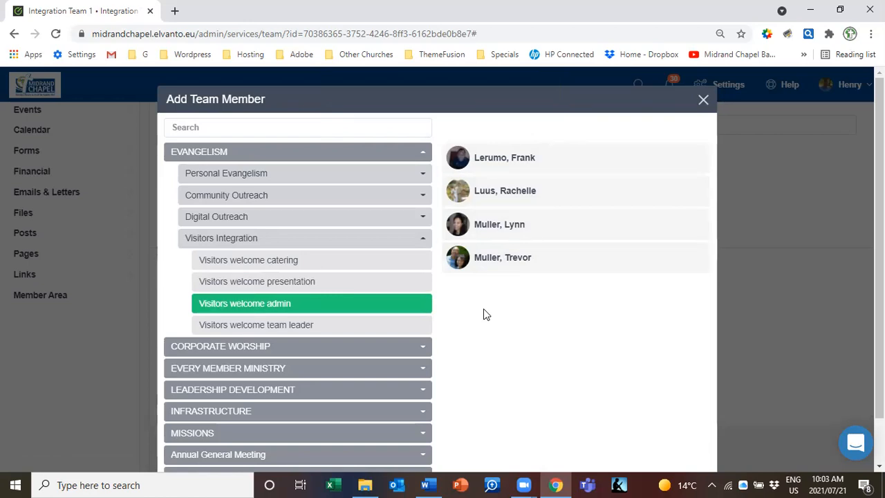
Add the Visitors welcome team leader member, then close the add-member window
click(339, 333)
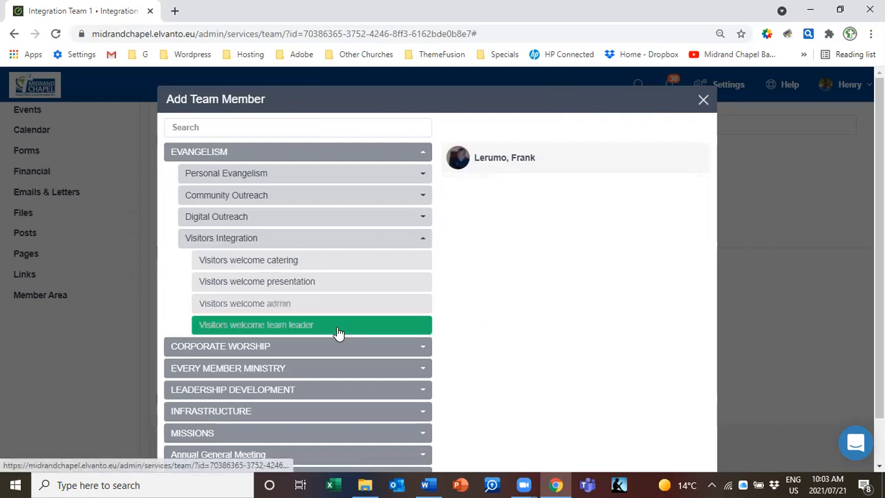
click(510, 160)
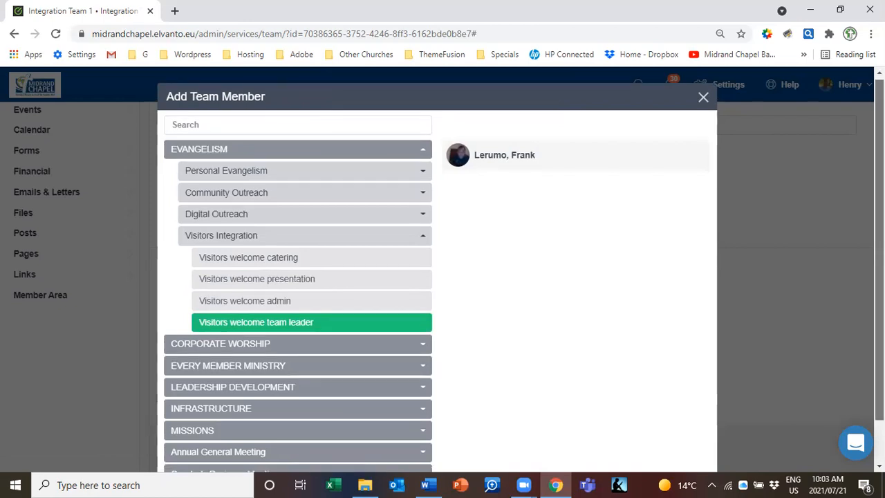
scroll(443, 276, down, 2)
mouse_move(879, 264)
mouse_down()
mouse_move(879, 237)
mouse_move(879, 280)
mouse_up()
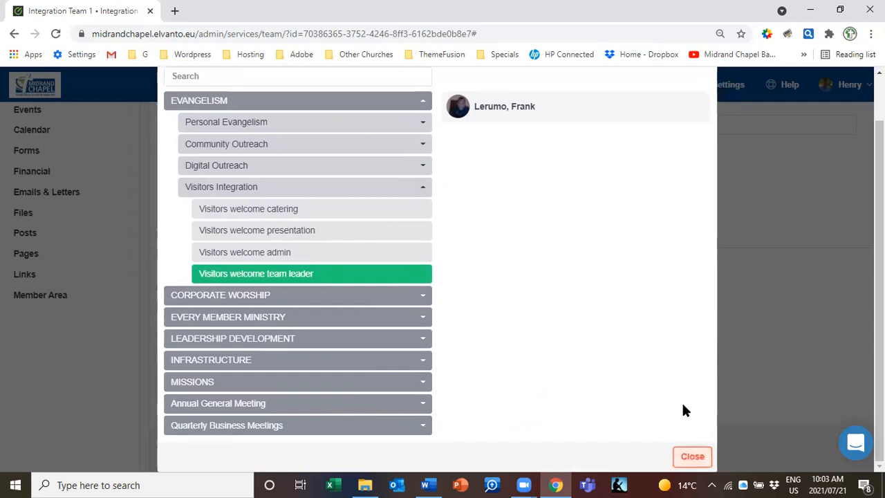
click(692, 456)
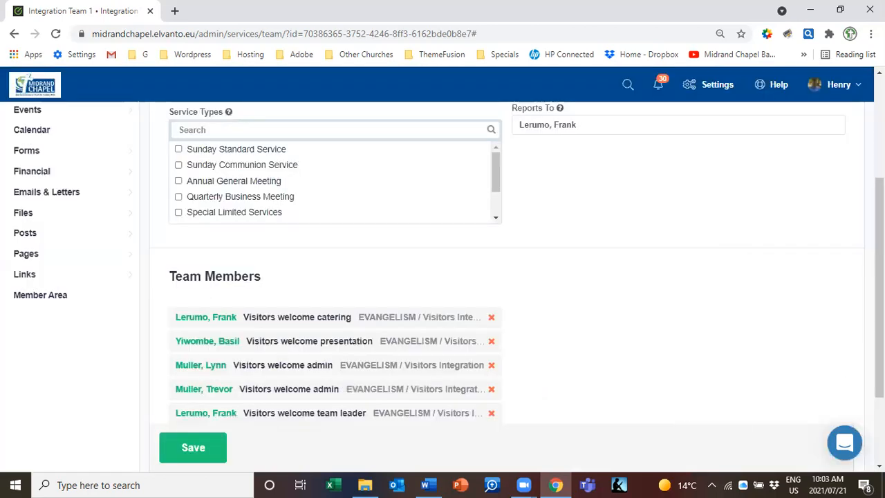
Review Integration Team 1's five Visitors welcome member assignments and save the sub-team
scroll(443, 277, up, 2)
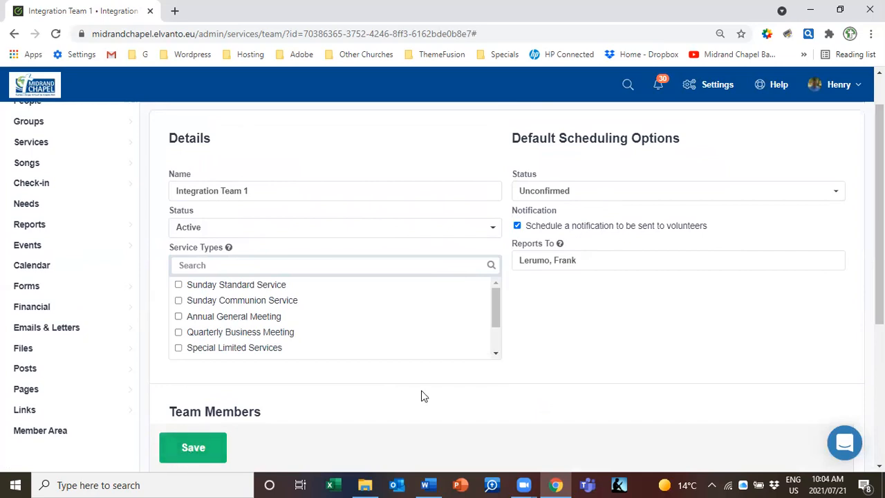
drag(879, 185, 880, 290)
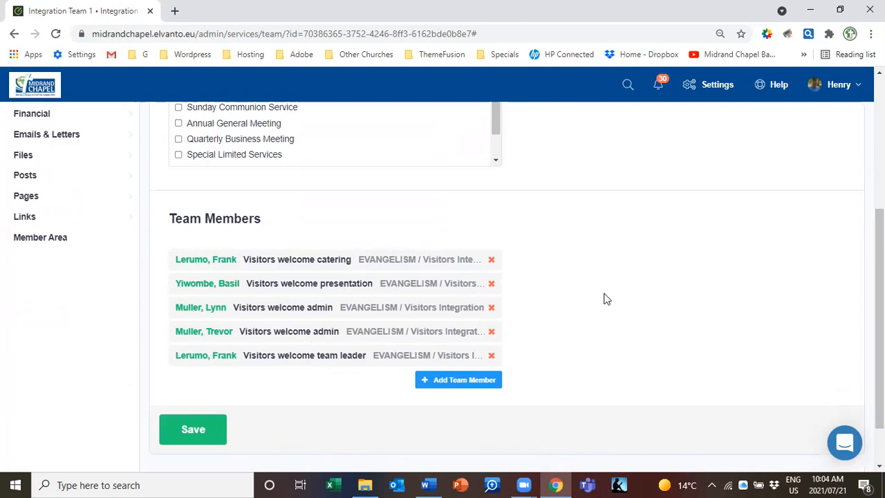
drag(879, 277, 878, 278)
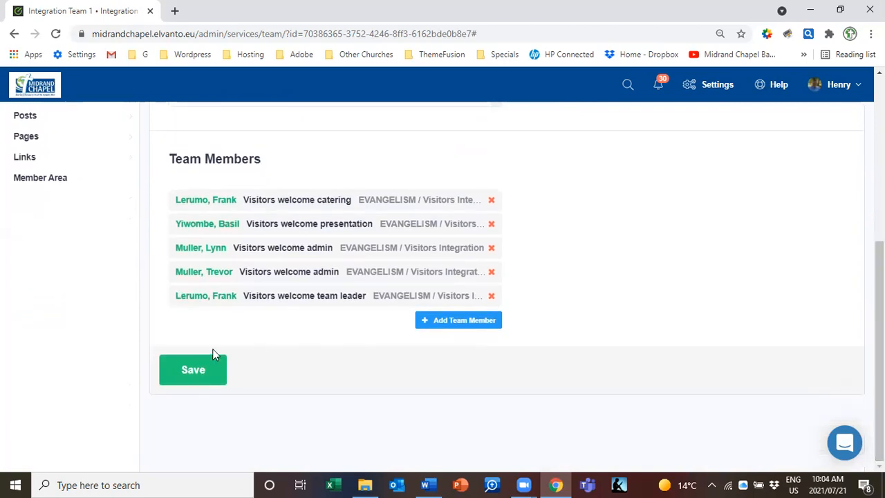
click(196, 371)
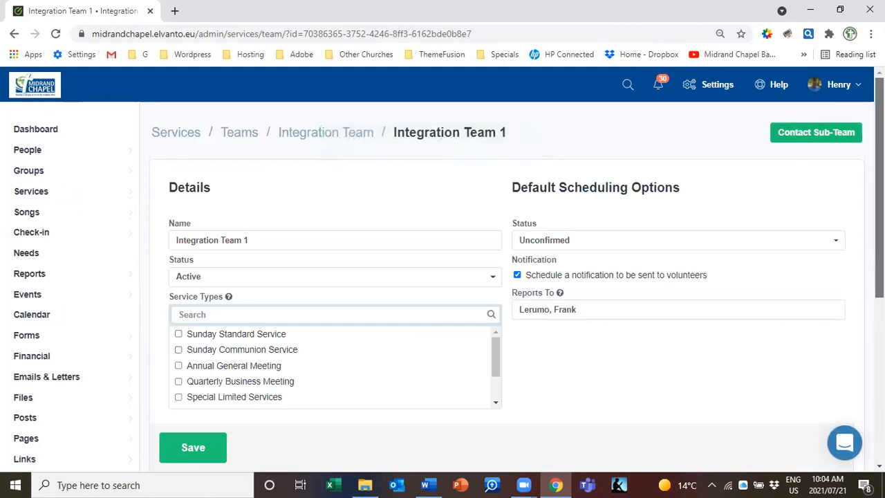
Return to the Teams list, open Integration Team, and begin adding a second sub-team
scroll(879, 207, down, 2)
scroll(507, 263, down, 3)
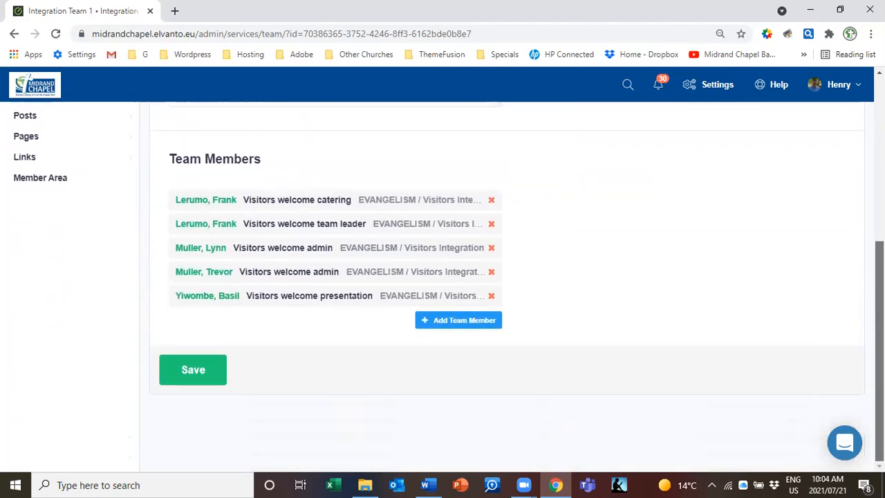
scroll(507, 263, up, 5)
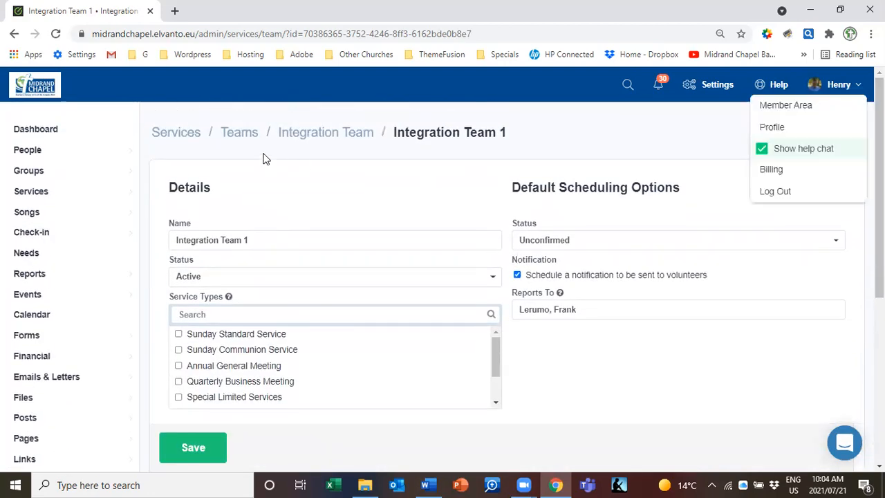
mouse_move(31, 192)
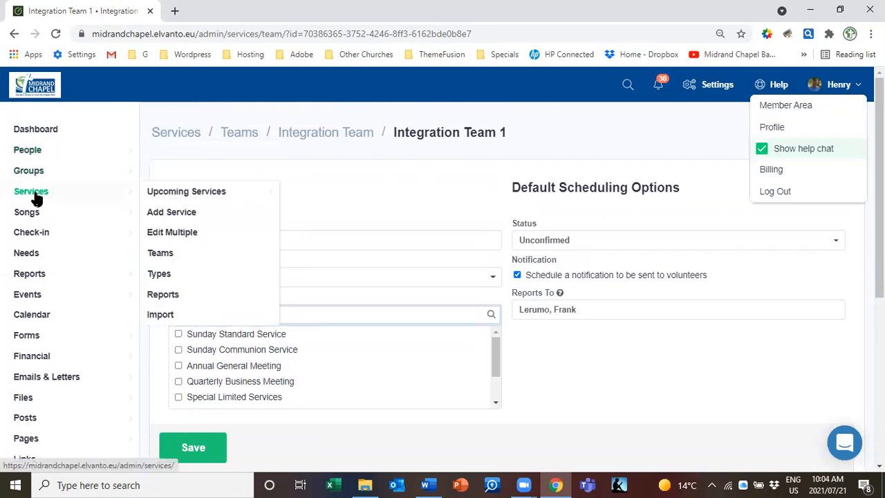
mouse_move(66, 227)
mouse_move(79, 196)
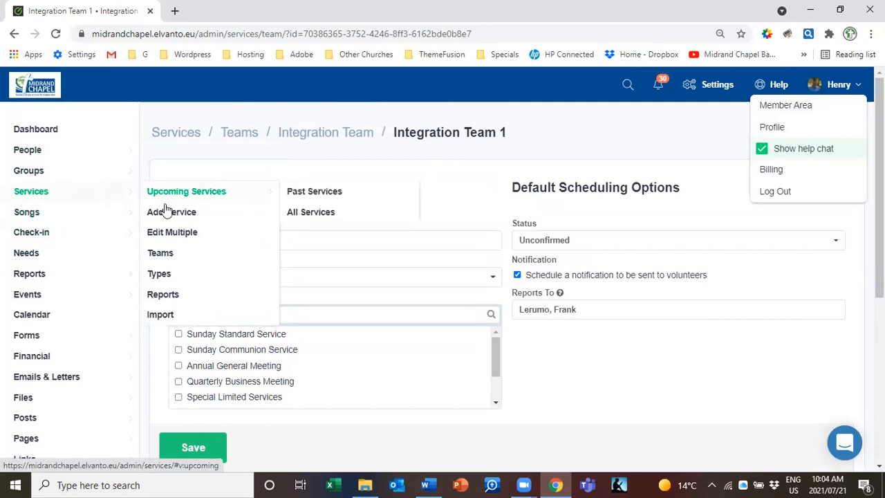
click(169, 255)
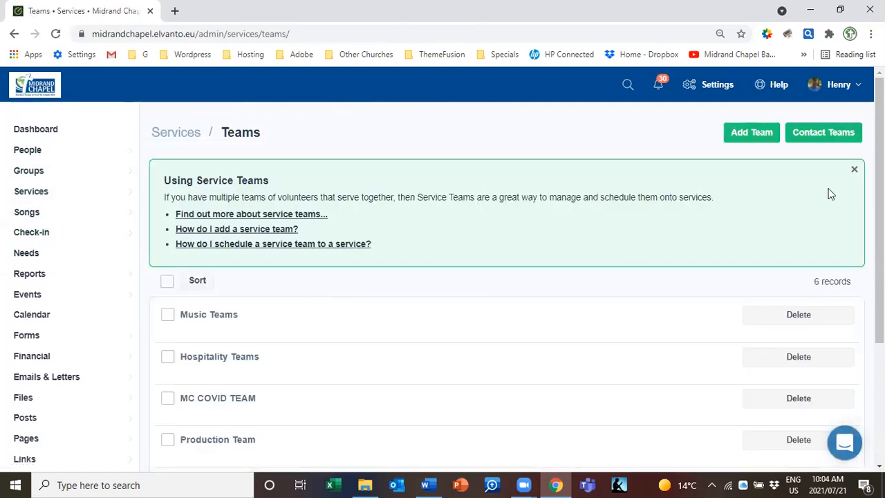
drag(879, 197, 879, 291)
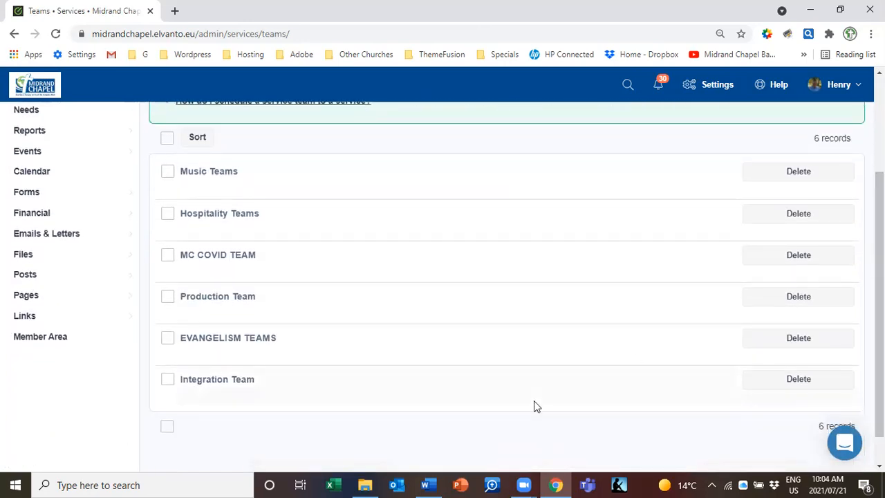
click(227, 384)
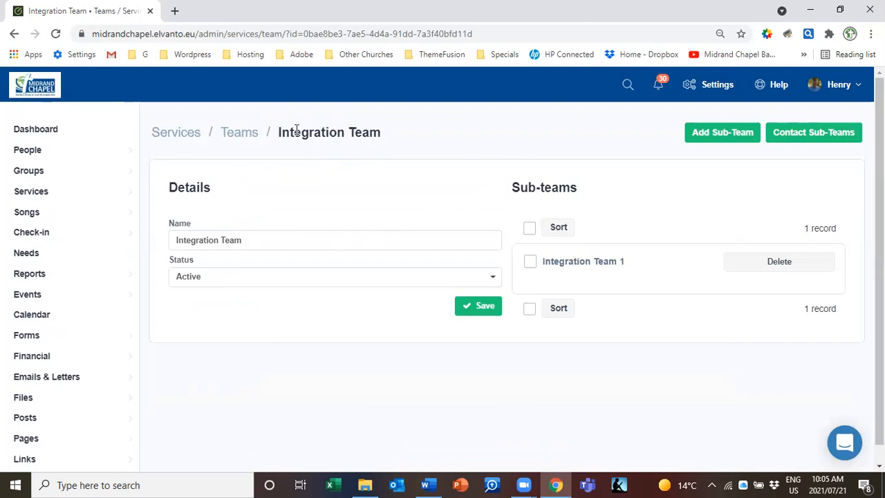
click(721, 133)
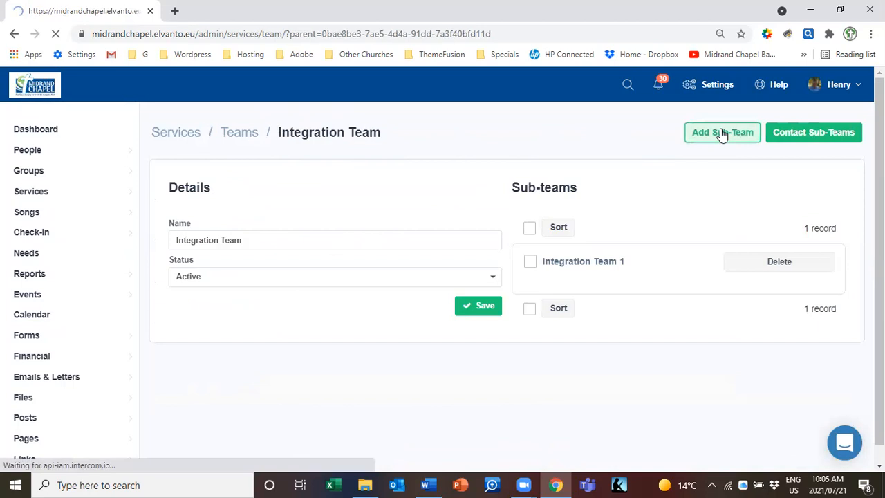
Name the new sub-team 'Integration Team 2', correcting the capitalisation typos
click(206, 235)
text(INteg)
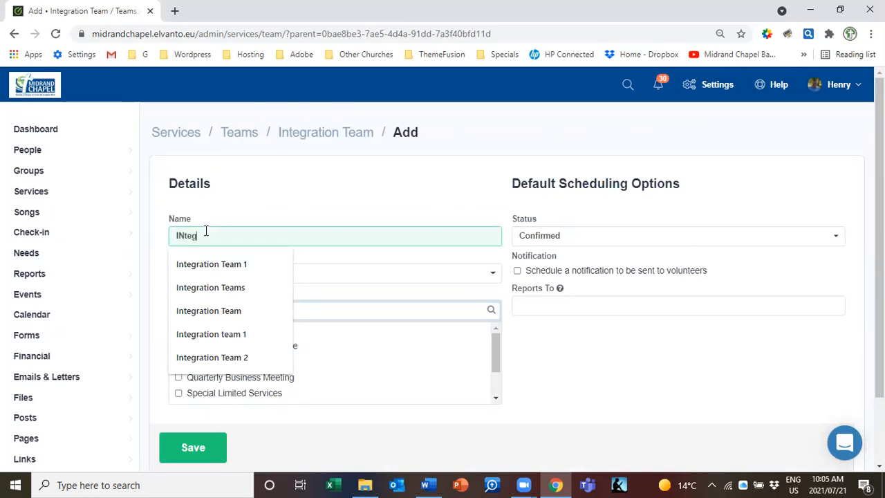
text(ration team )
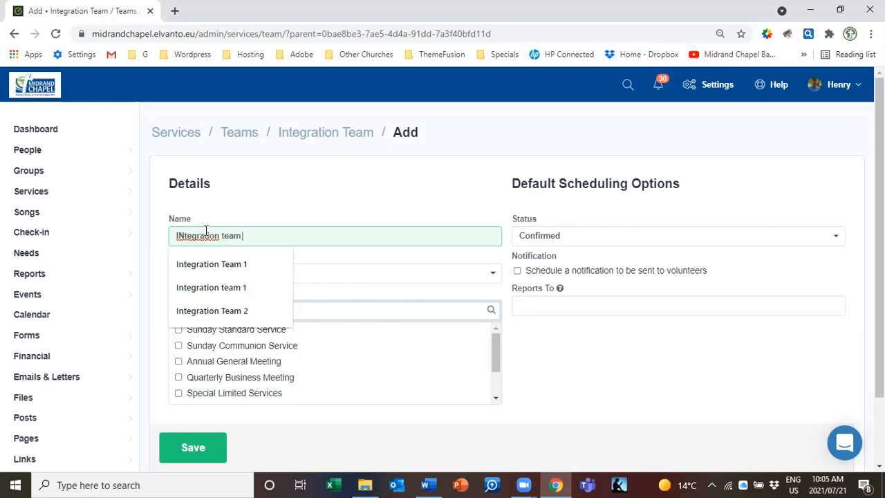
text(2)
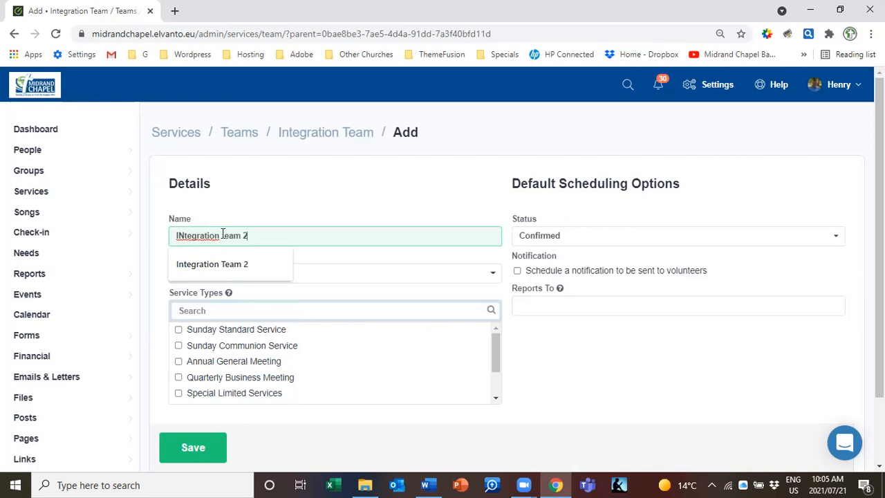
click(223, 236)
key(BackSpace)
text(T)
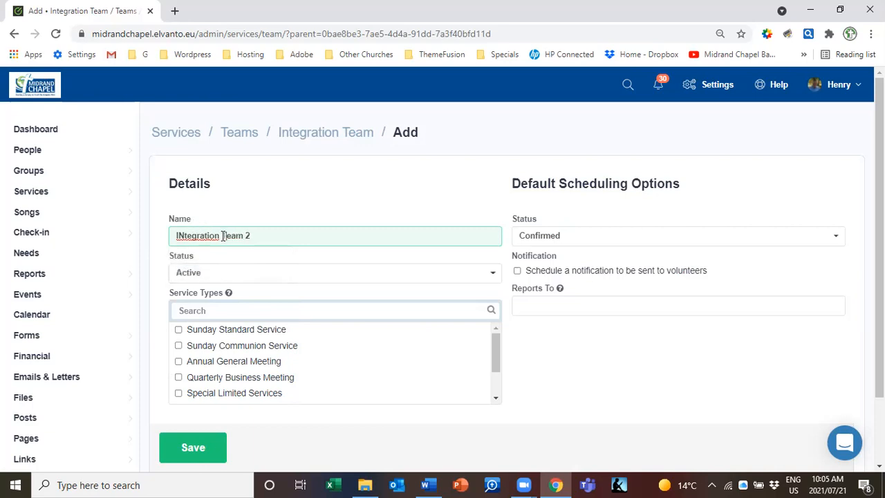
click(184, 235)
key(Delete)
text(nt)
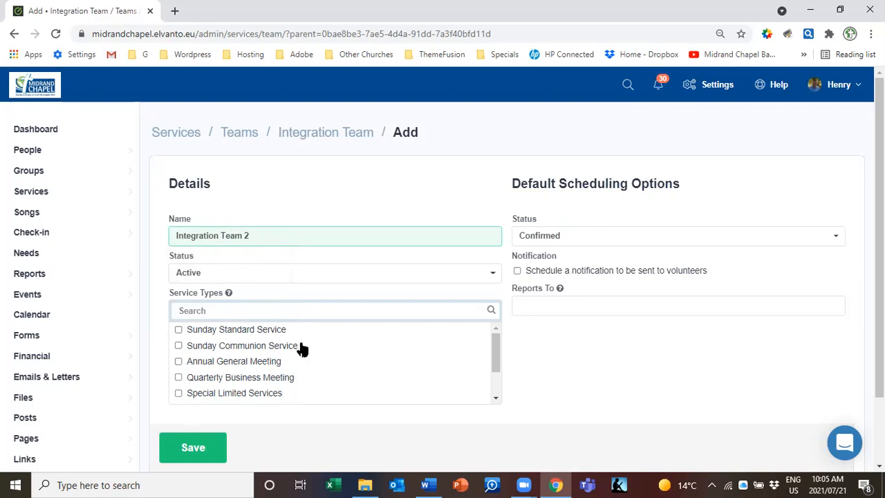
Default scheduling to Unconfirmed, notify volunteers, and choose the team leader as Reports To
click(582, 238)
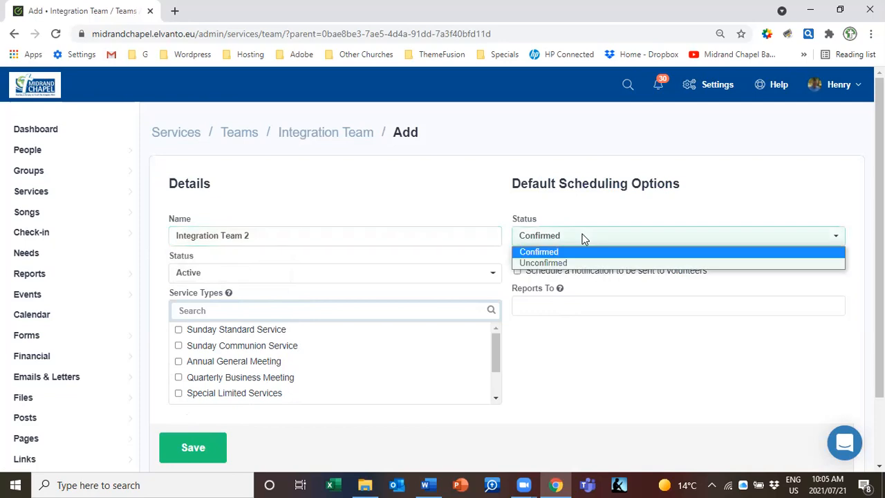
click(559, 262)
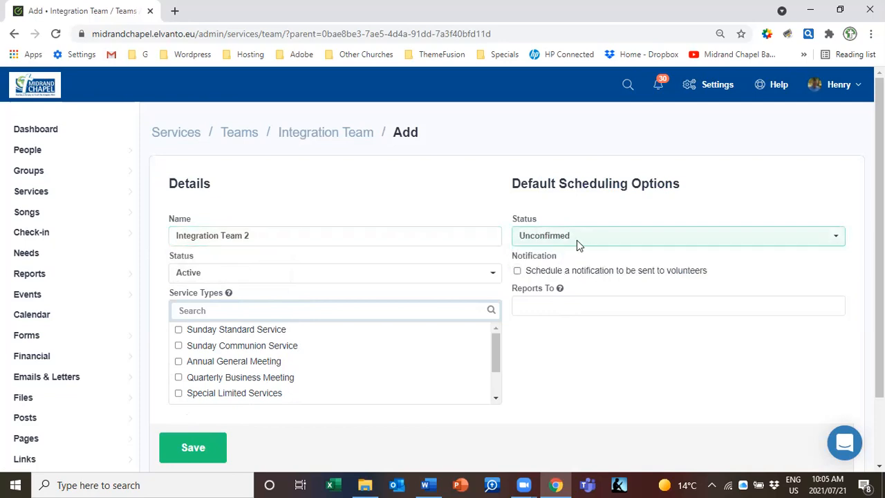
click(517, 271)
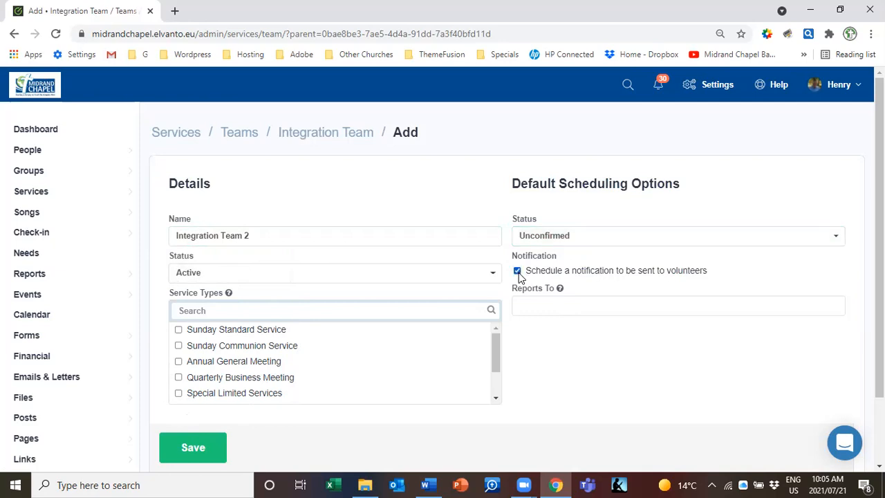
click(544, 305)
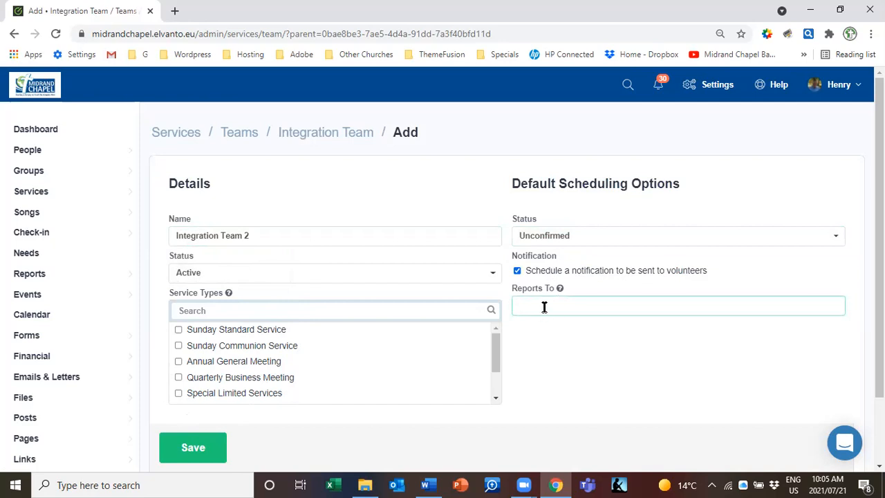
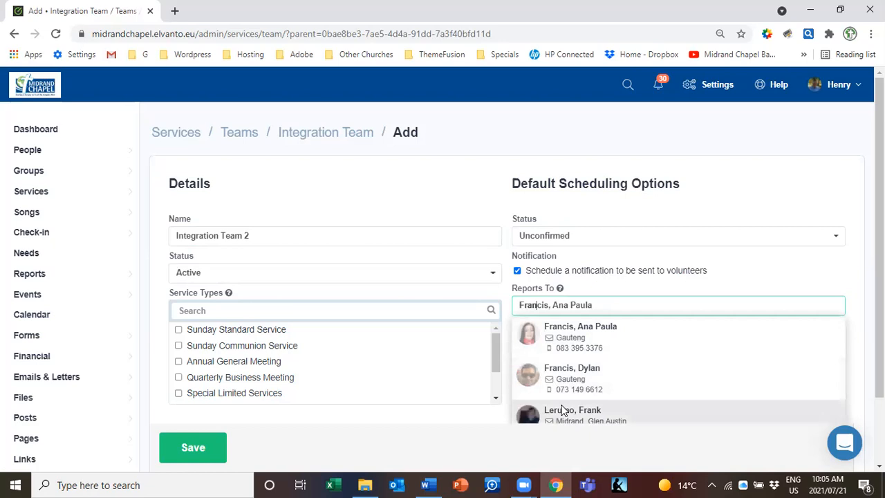
click(563, 410)
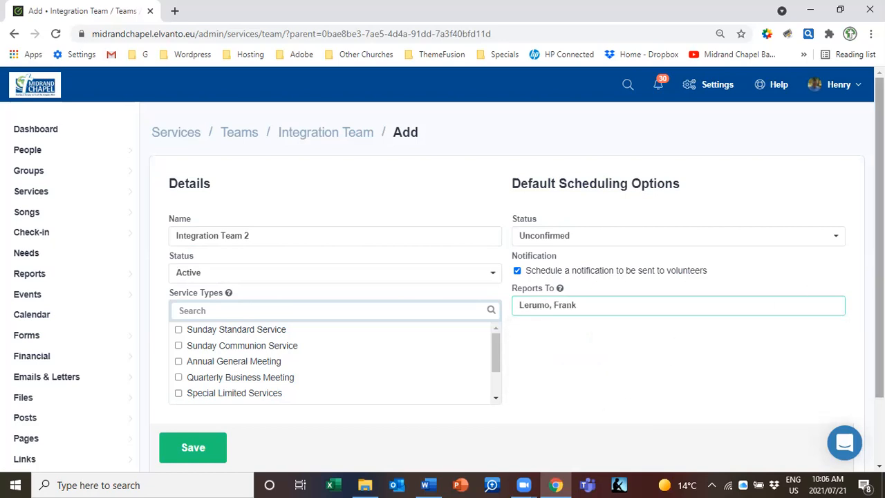
scroll(262, 403, down, 2)
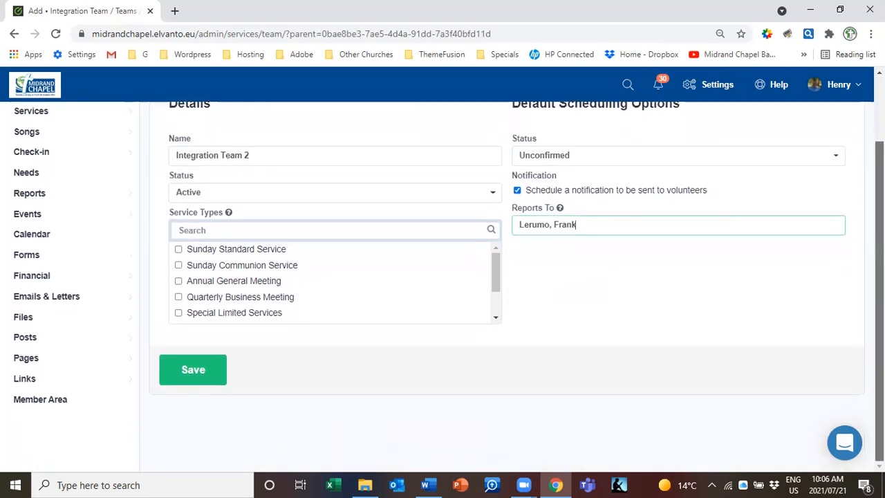
Save Integration Team 2 and open its Add Team Member picker
click(207, 373)
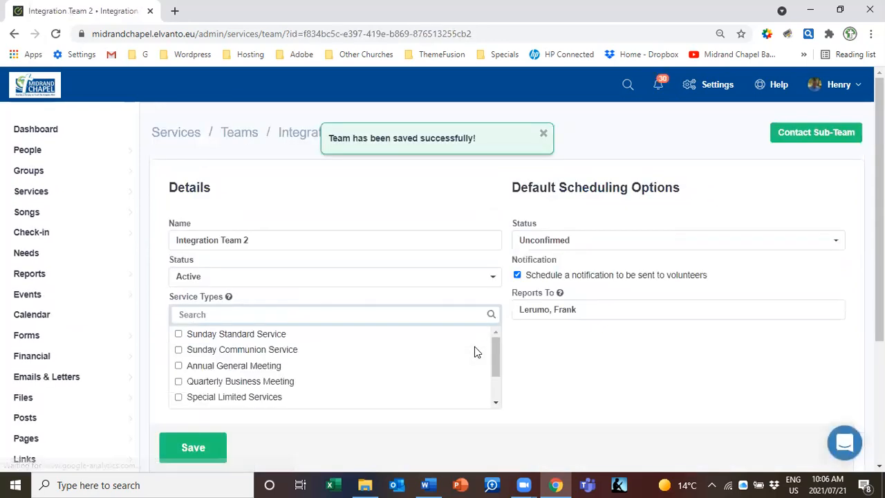
drag(878, 235, 878, 349)
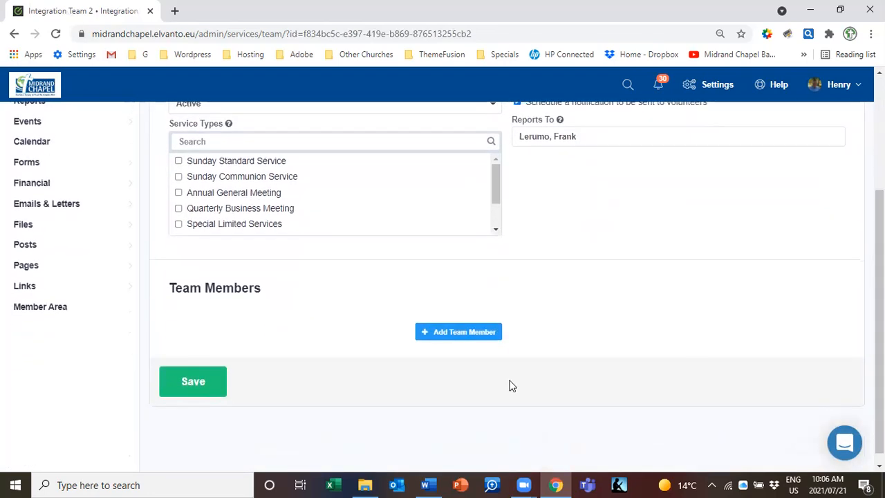
click(449, 334)
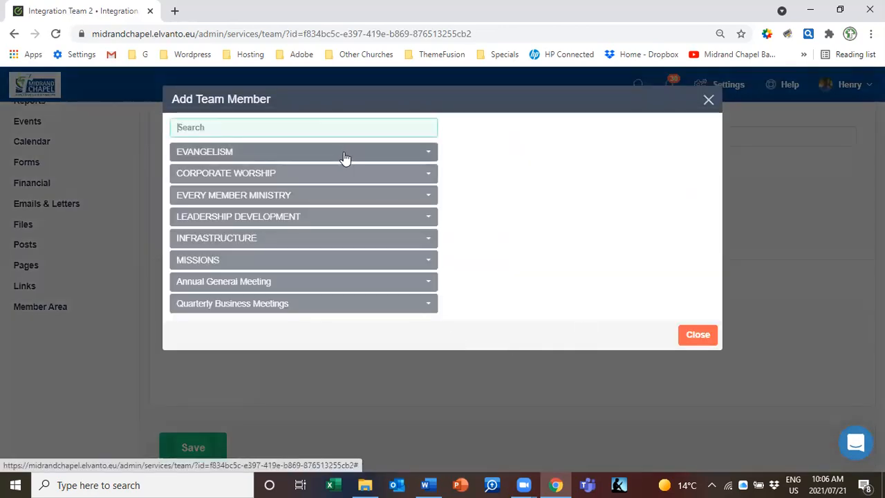
Under EVANGELISM > Visitors Integration, assign members to Visitors welcome catering and presentation
click(345, 158)
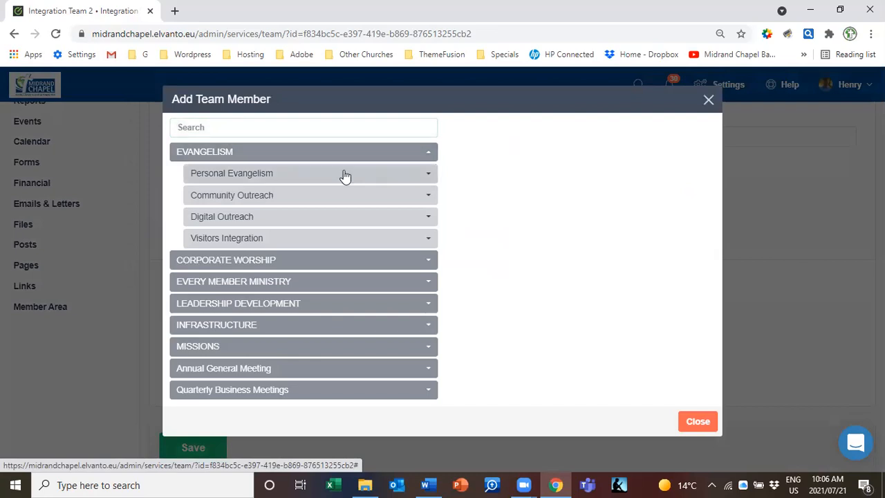
click(335, 239)
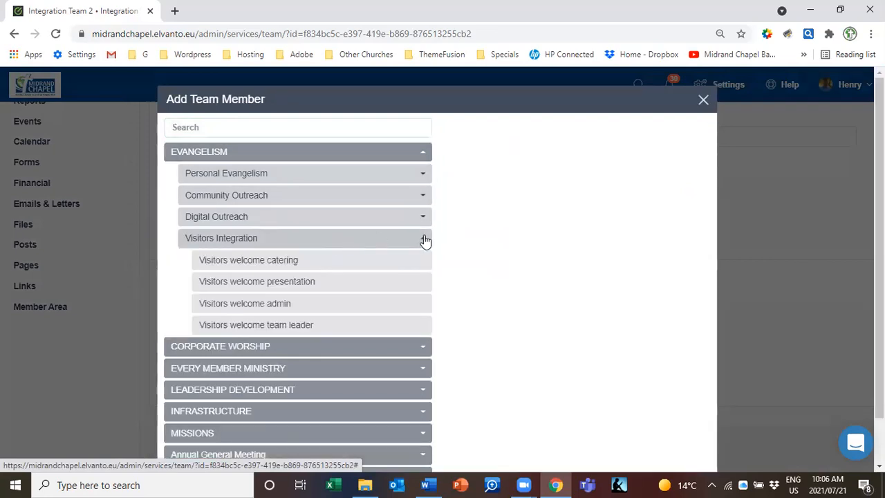
click(256, 267)
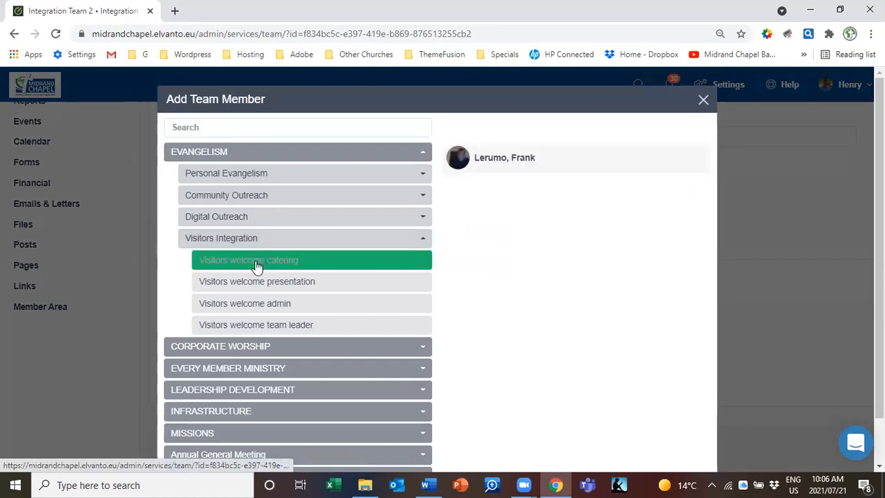
click(505, 161)
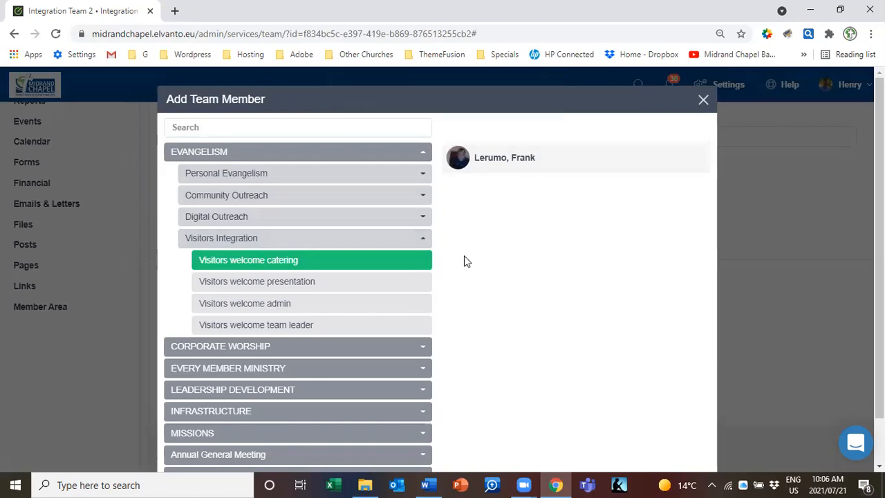
click(324, 293)
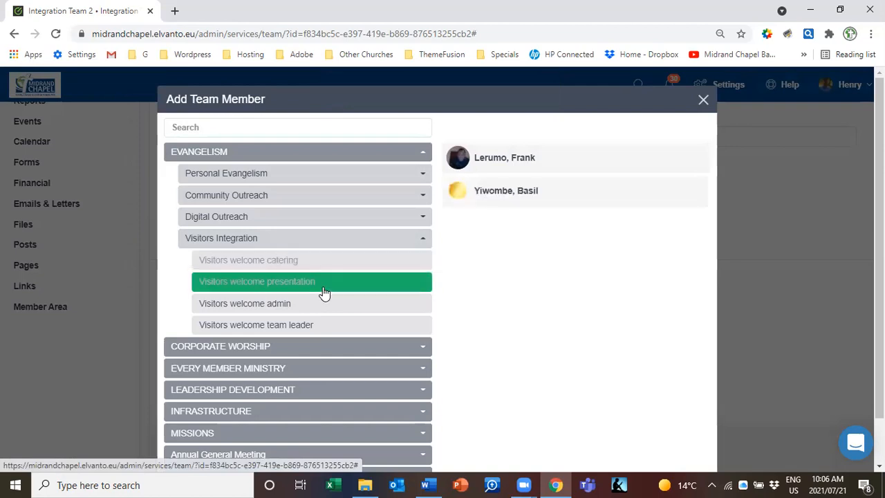
click(538, 164)
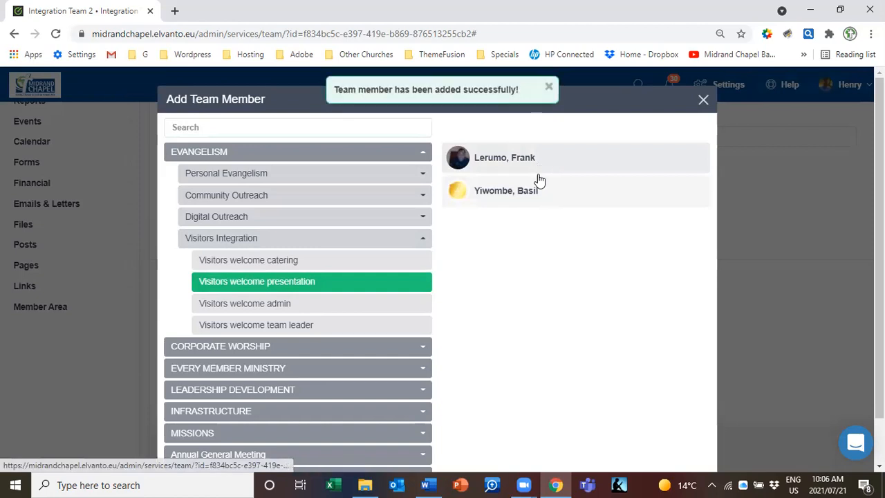
Assign members to Visitors welcome admin and team leader, then close the picker
click(308, 308)
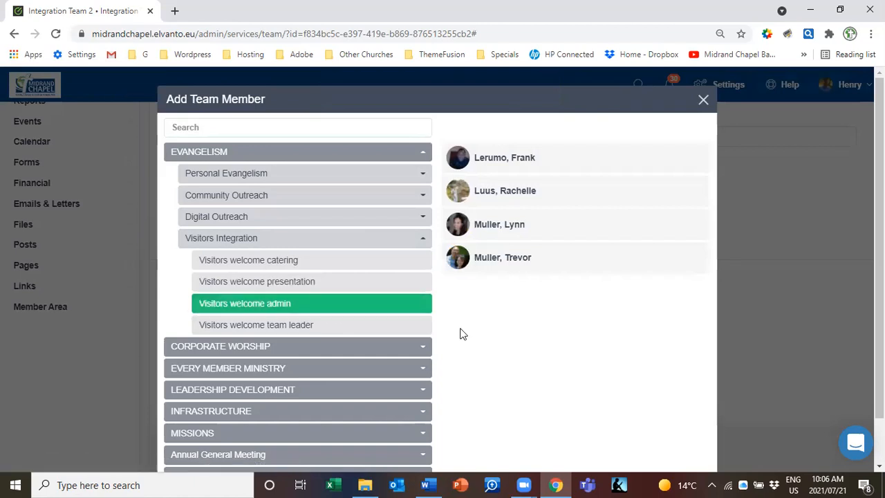
click(502, 199)
click(322, 330)
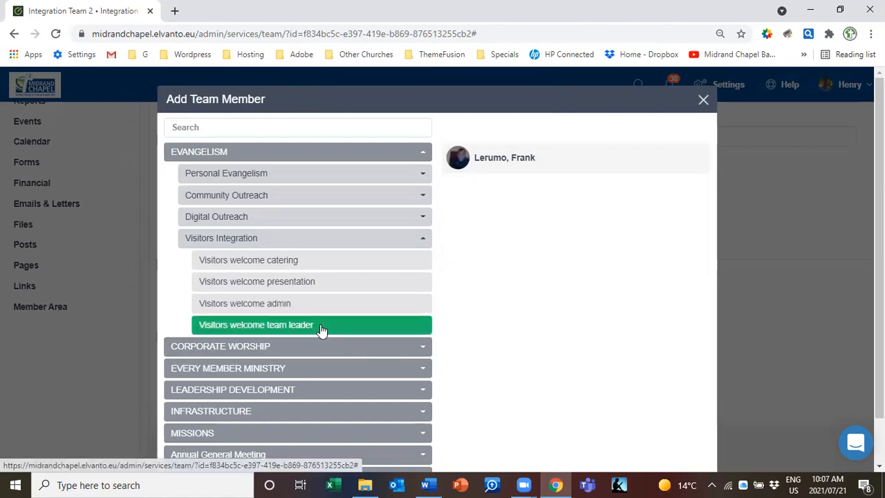
click(517, 166)
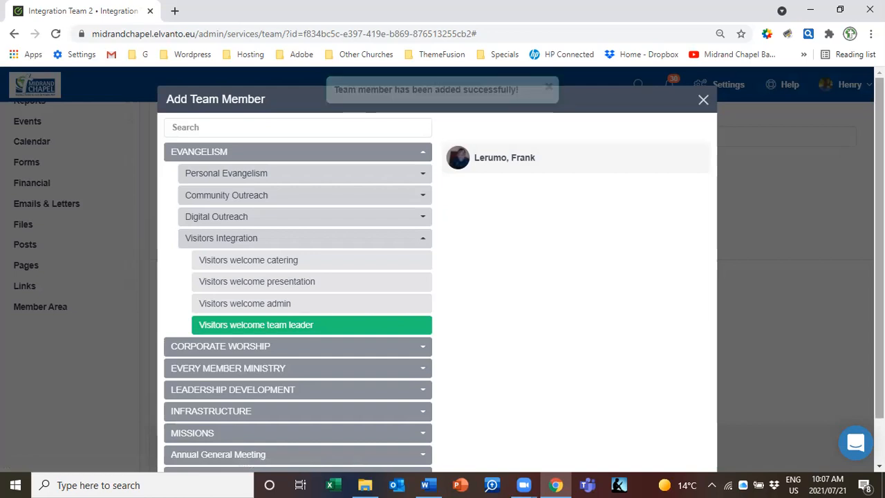
scroll(437, 269, down, 1)
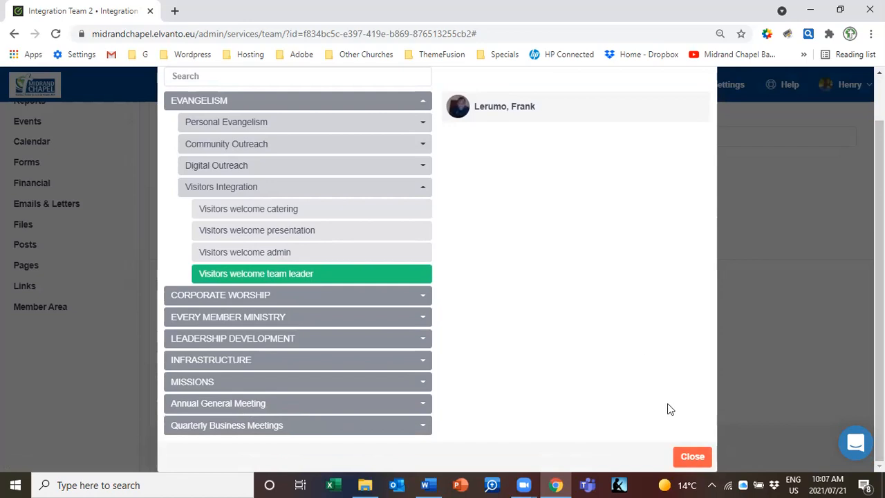
click(692, 456)
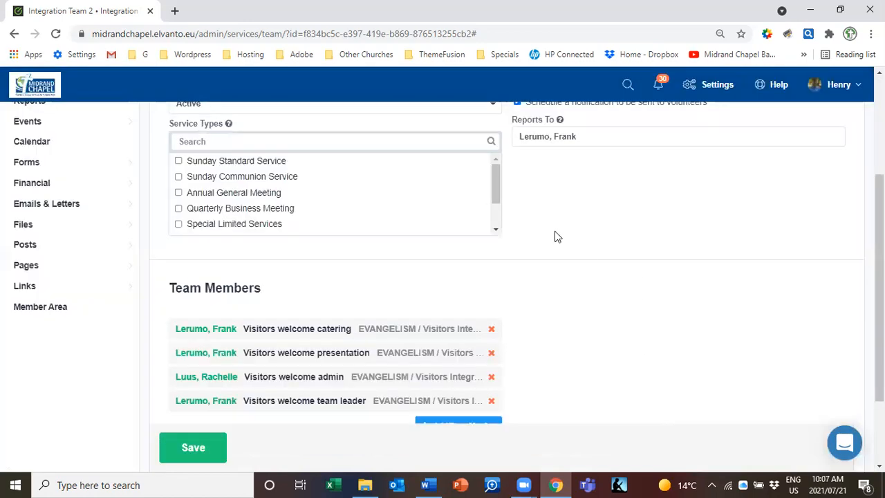
Check the four Visitors welcome members in the Team Members list and save Integration Team 2
scroll(713, 284, down, 1)
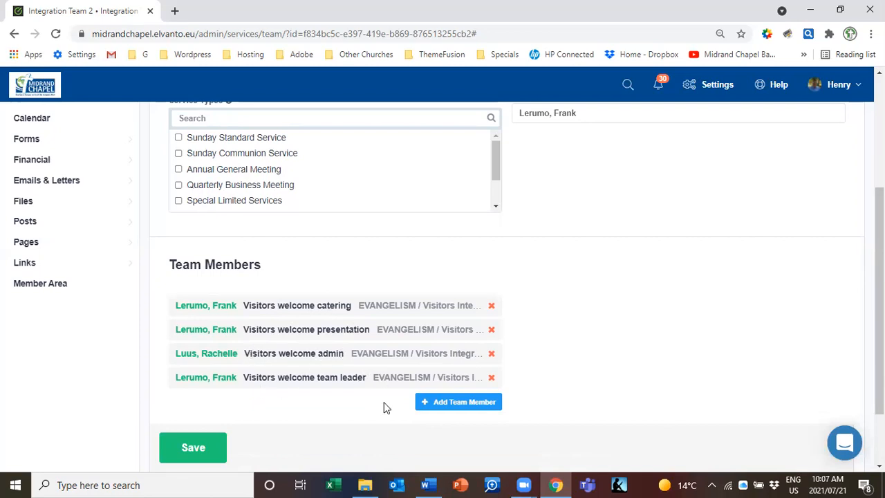
click(180, 455)
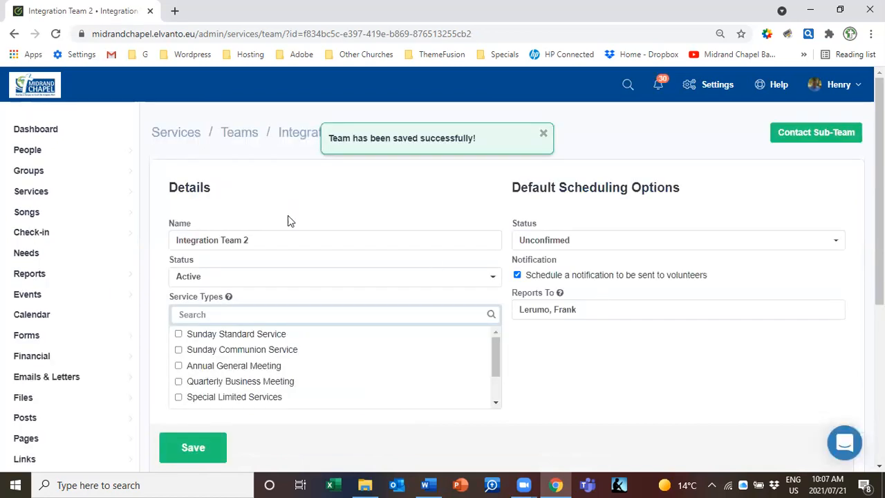
mouse_move(59, 191)
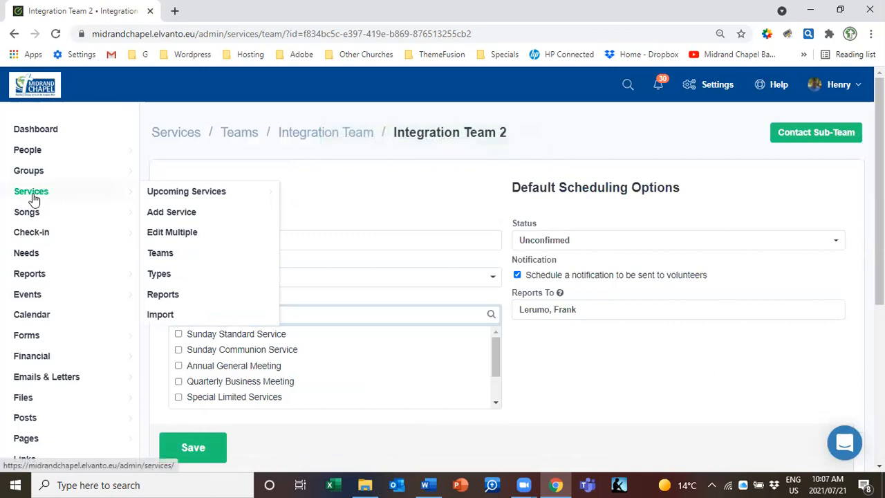
Go to Services > Teams and open Integration Team to see both sub-teams
mouse_move(169, 199)
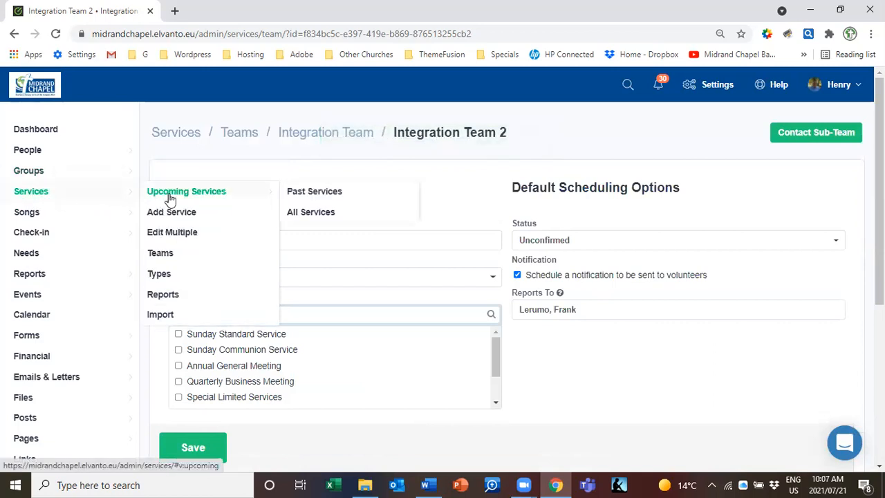
click(166, 257)
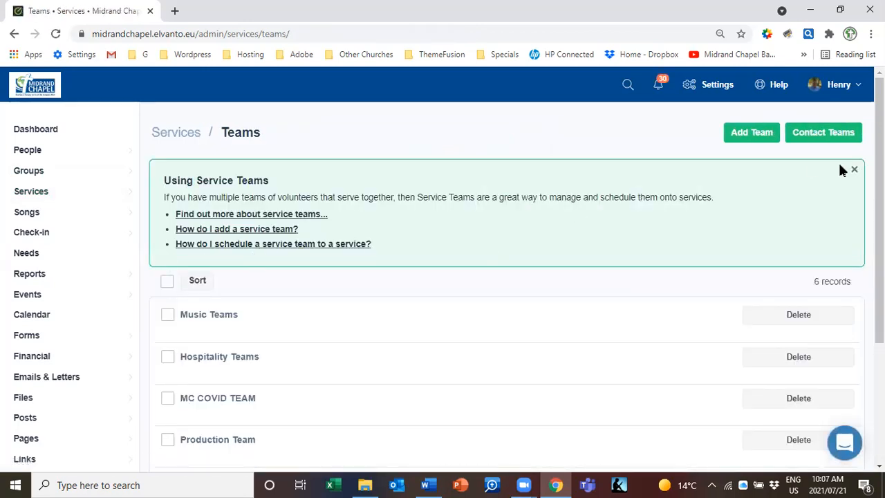
scroll(710, 296, down, 2)
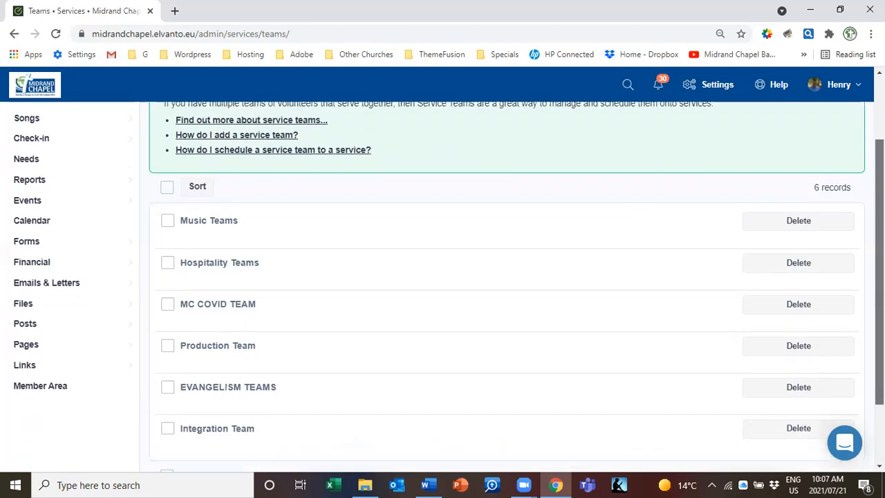
click(222, 382)
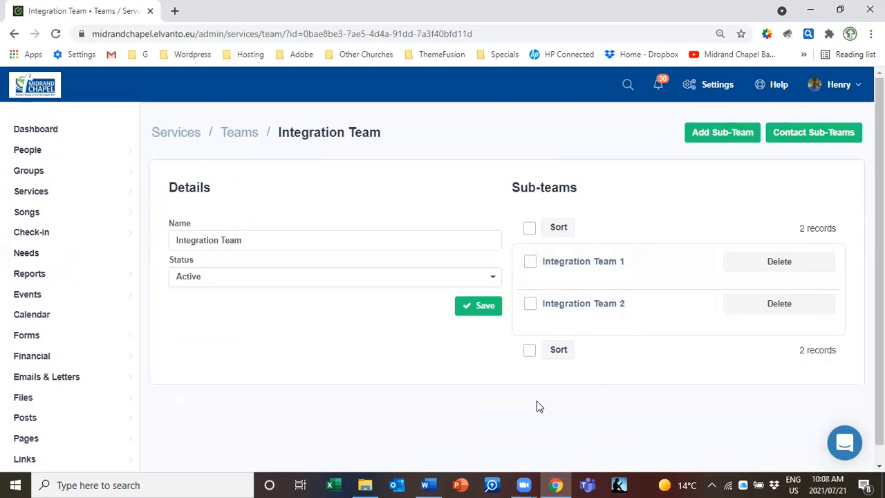
click(487, 317)
click(524, 485)
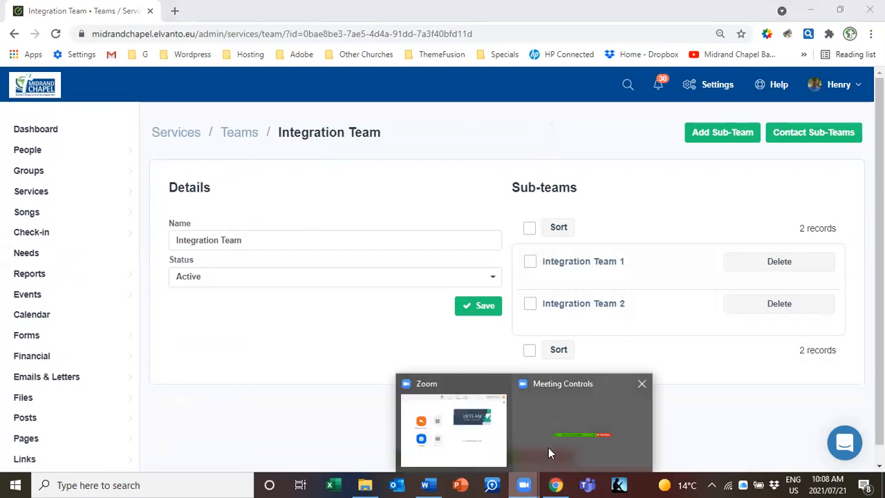